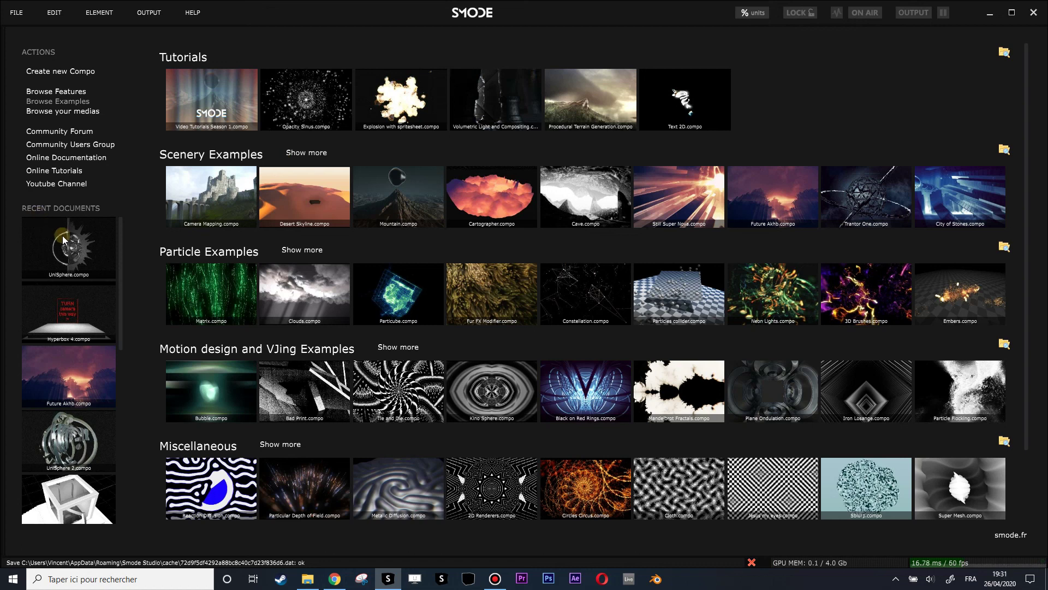
- Open the recent UniSphere compo and turn the Main Camera around the sphere to view its different universes
left_click(67, 244)
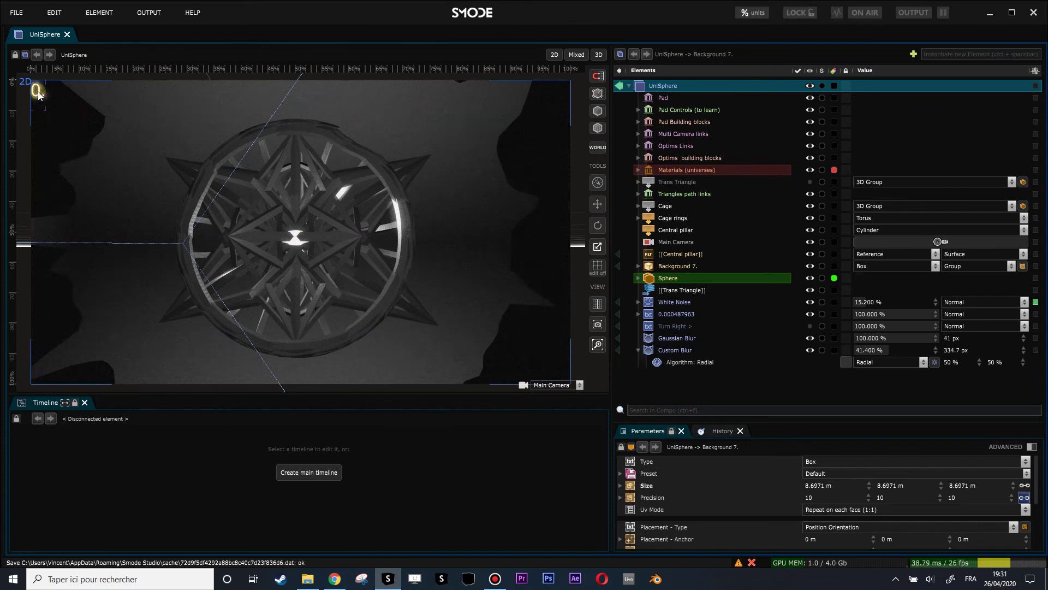
middle_click_drag(137, 136, 312, 151)
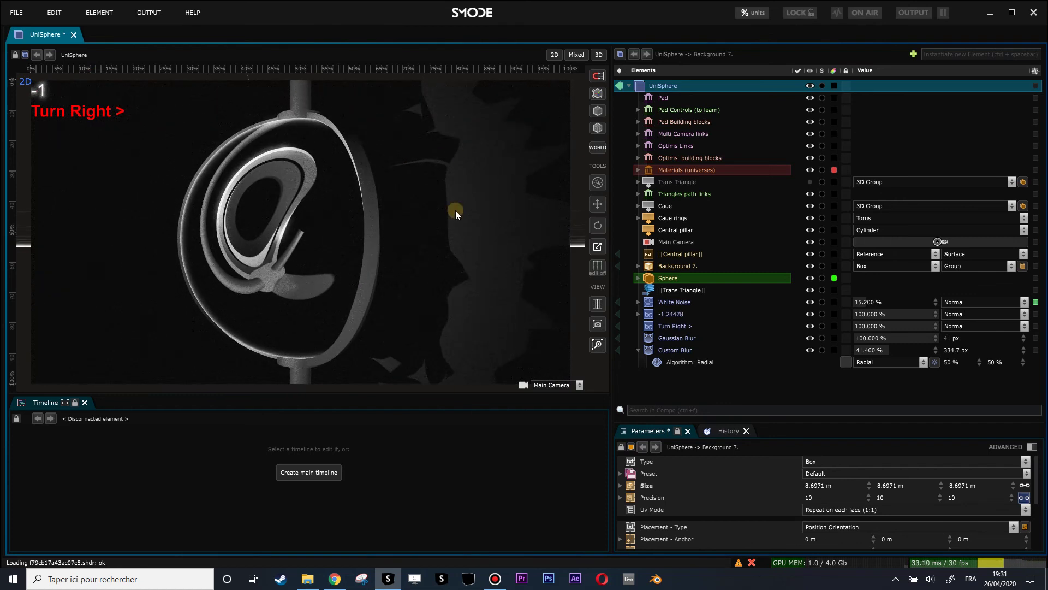
left_click_drag(486, 200, 119, 256)
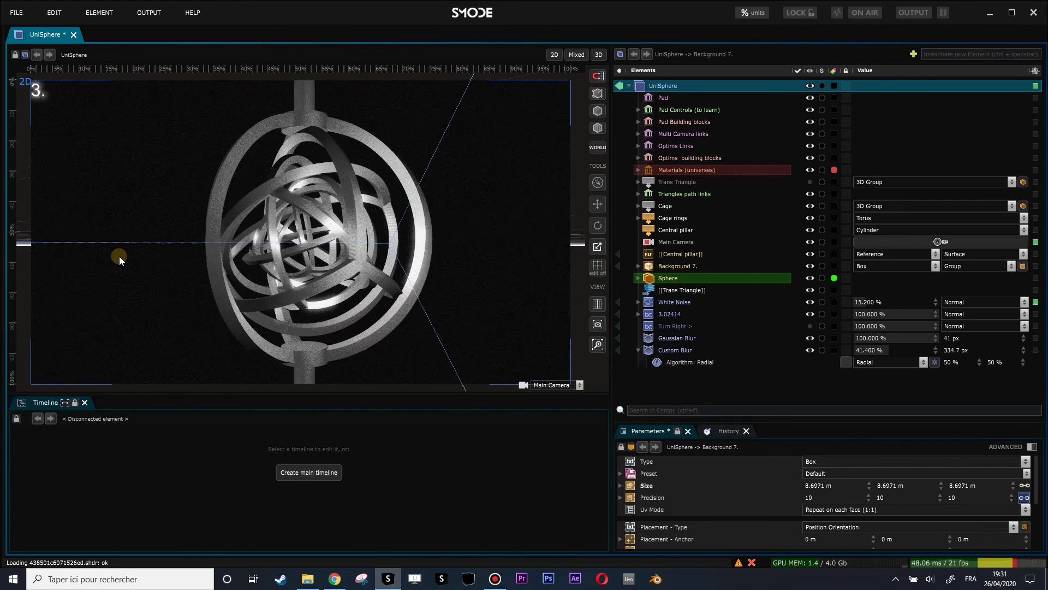
left_click_drag(277, 237, 627, 101)
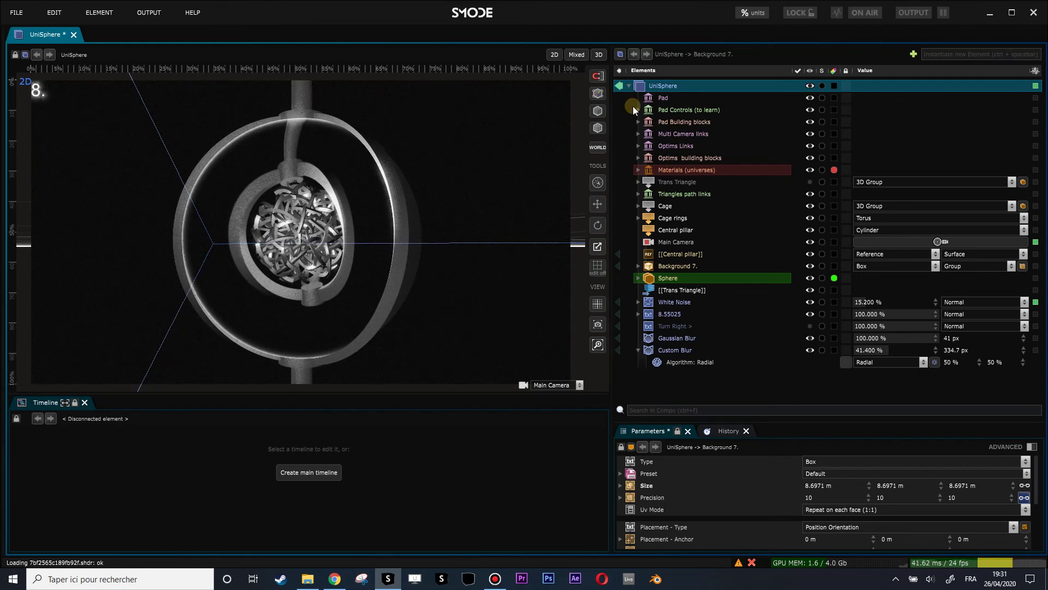
- Examine the Pad and Pad Controls (to learn) banks, including the parameters driven by Joy X and Joy Y
left_click(657, 103)
left_click(657, 98)
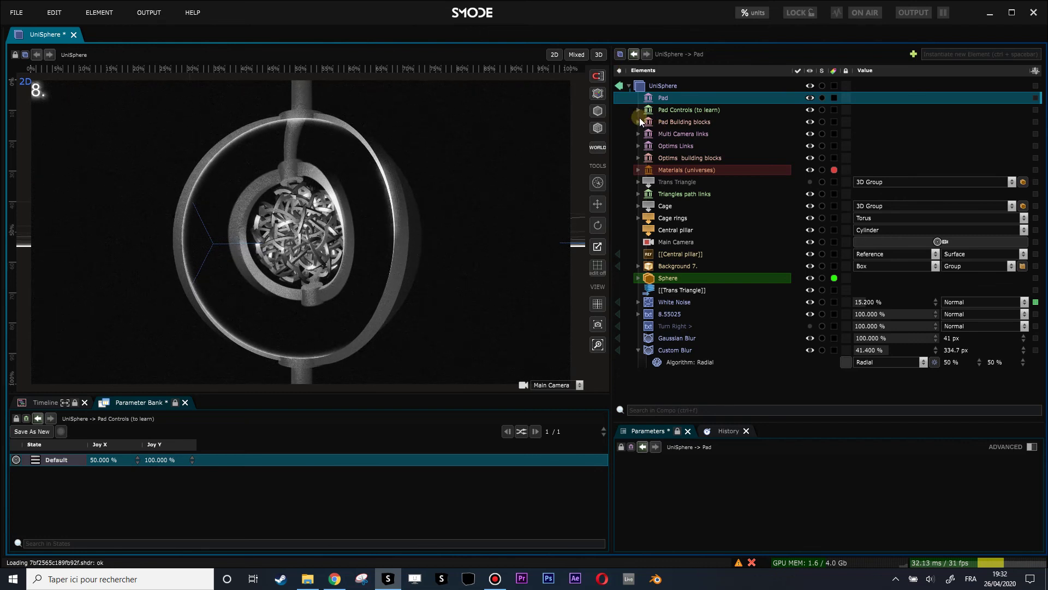
left_click(637, 110)
double_click(669, 121)
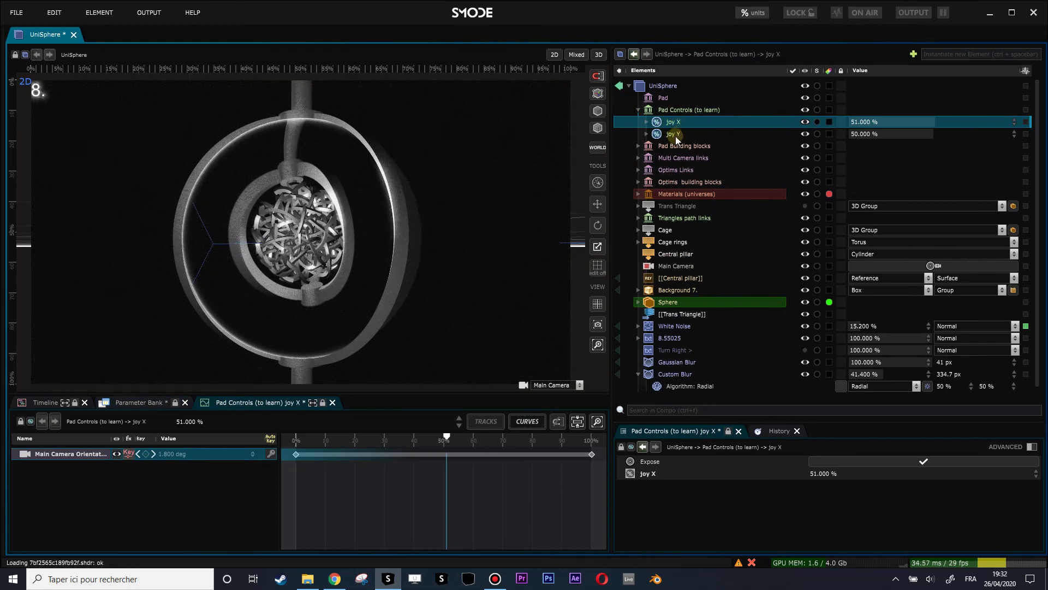
left_click(676, 135)
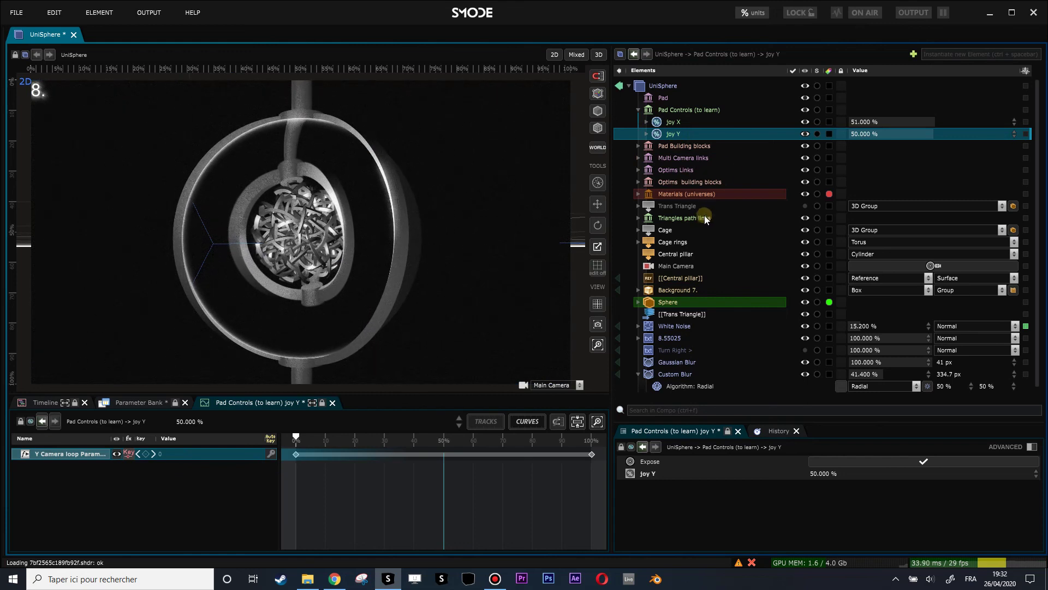
left_click(638, 108)
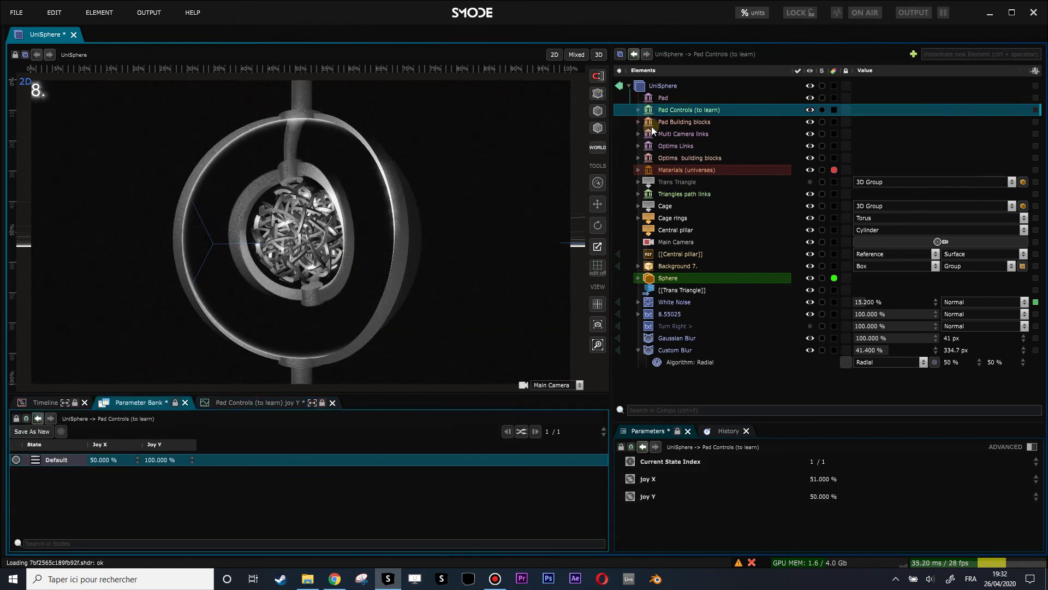
- Examine the contents of the Pad Building blocks and Multi Camera links banks
left_click(638, 120)
left_click(638, 121)
left_click(638, 122)
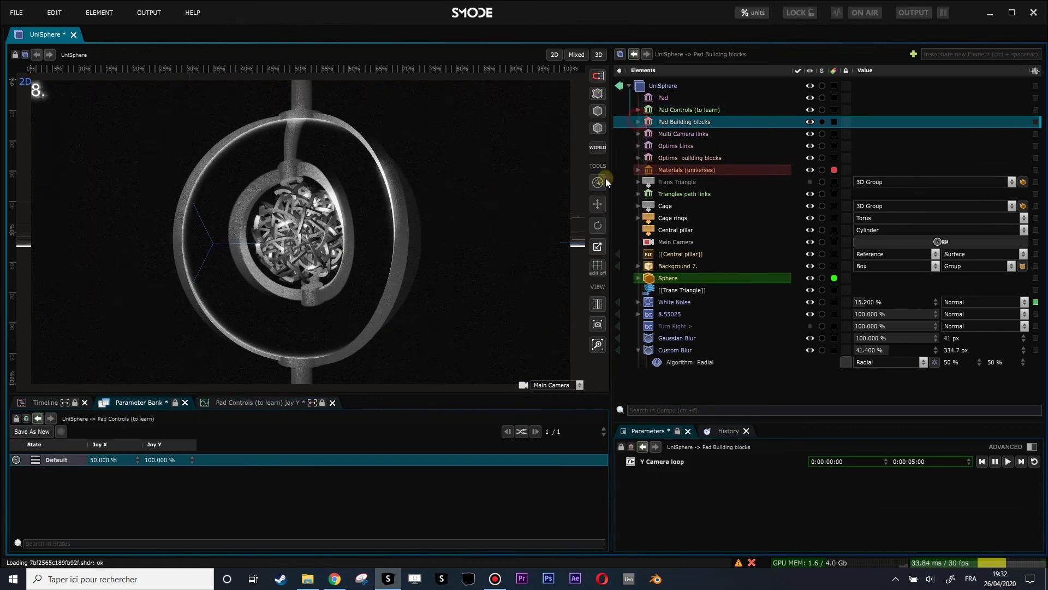
left_click(638, 133)
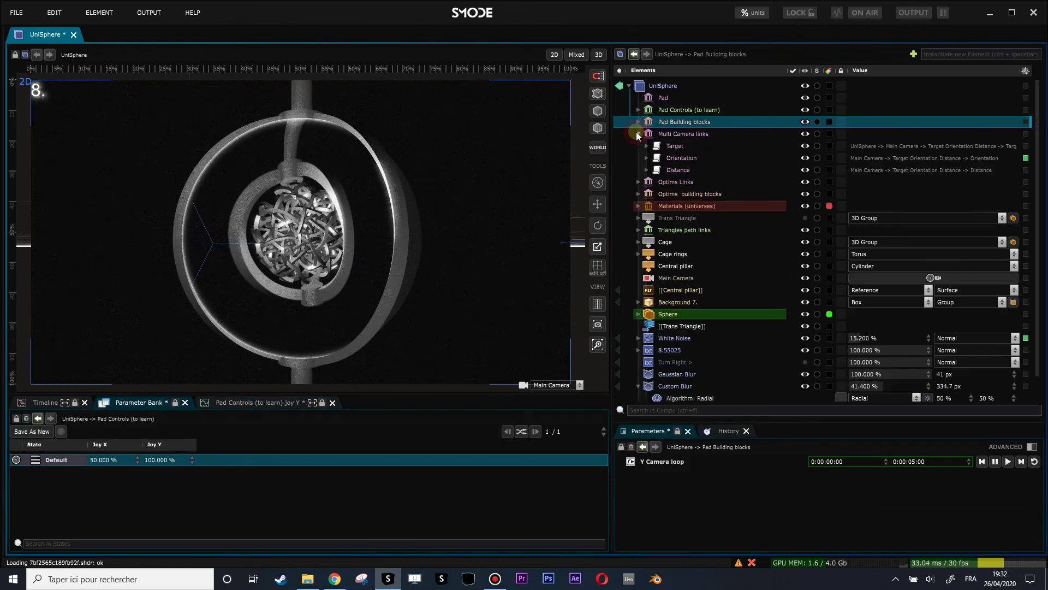
left_click(637, 134)
- Examine the Optims Links and Optims building blocks banks, including the targets linked to Camera Orientation -> Y
left_click(639, 147)
left_click(639, 146)
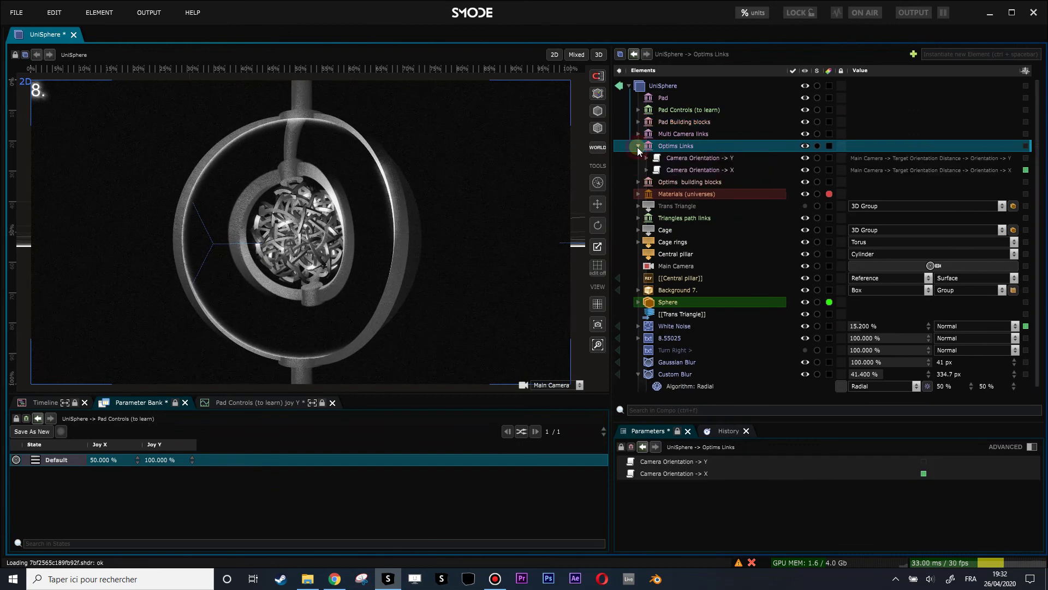
left_click(638, 182)
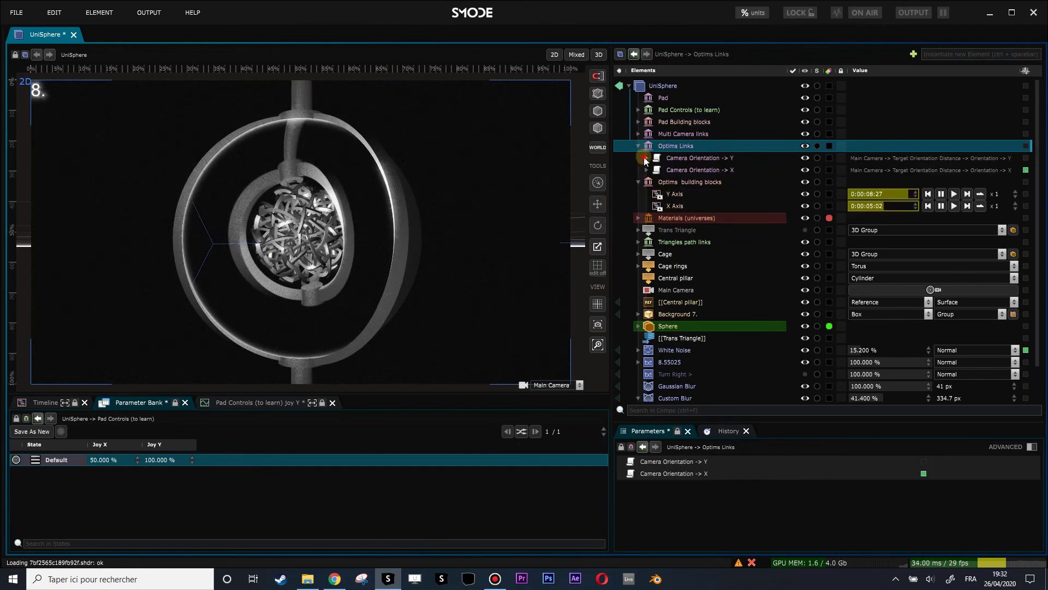
left_click(647, 158)
left_click(671, 157)
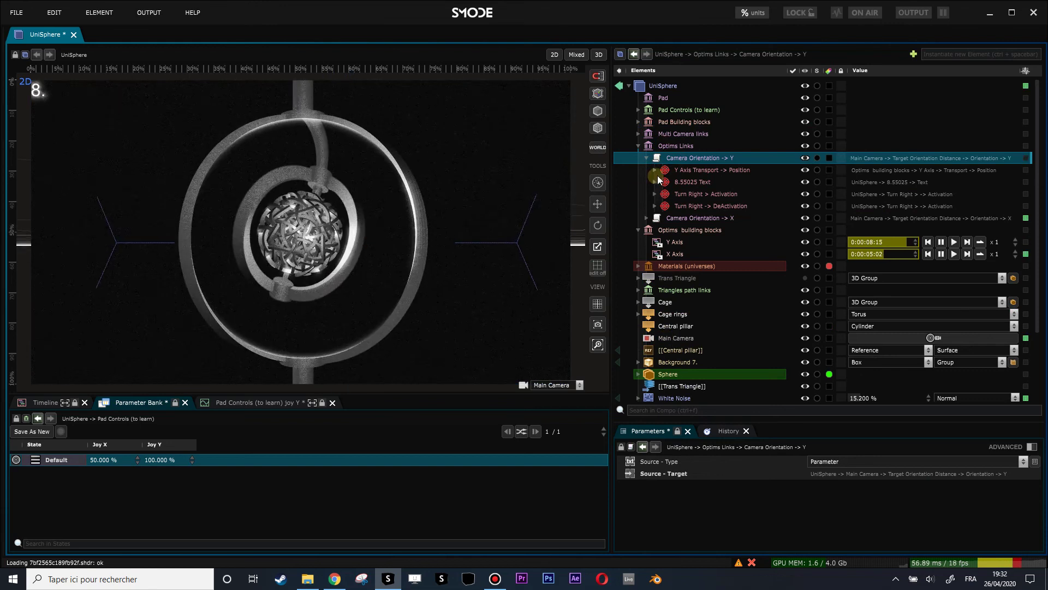
right_click(863, 166)
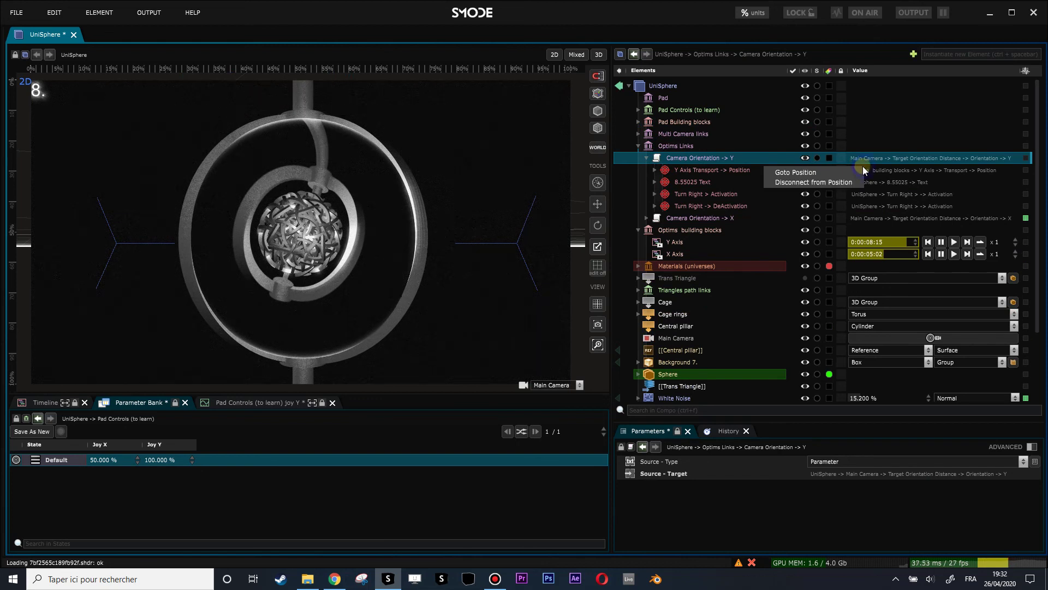
left_click(646, 157)
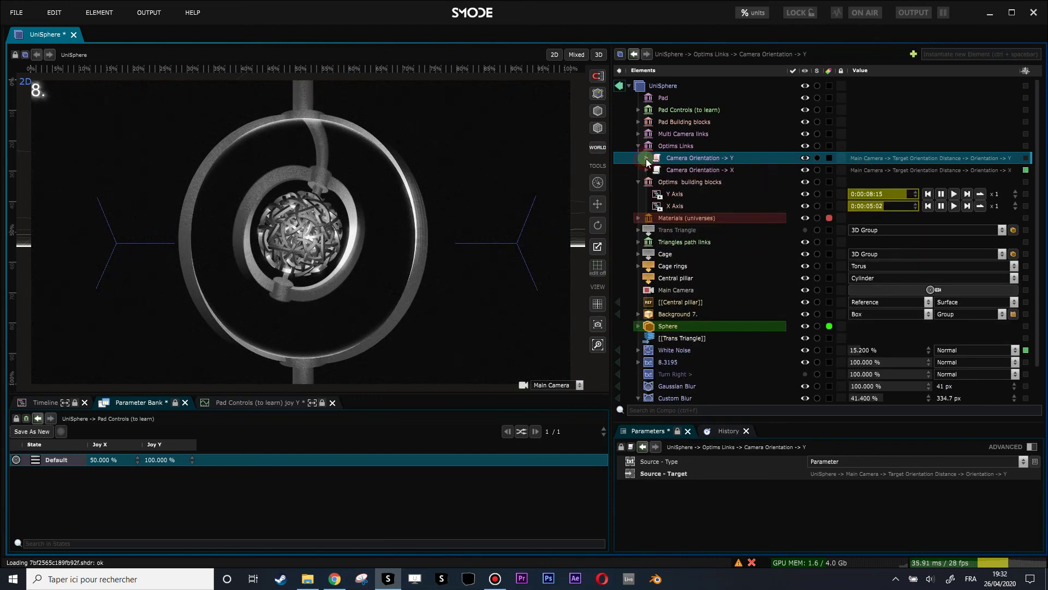
- Compare the Y Axis and X Axis timelines of Optims building blocks, enlarging the timeline area to show more tracks
double_click(676, 196)
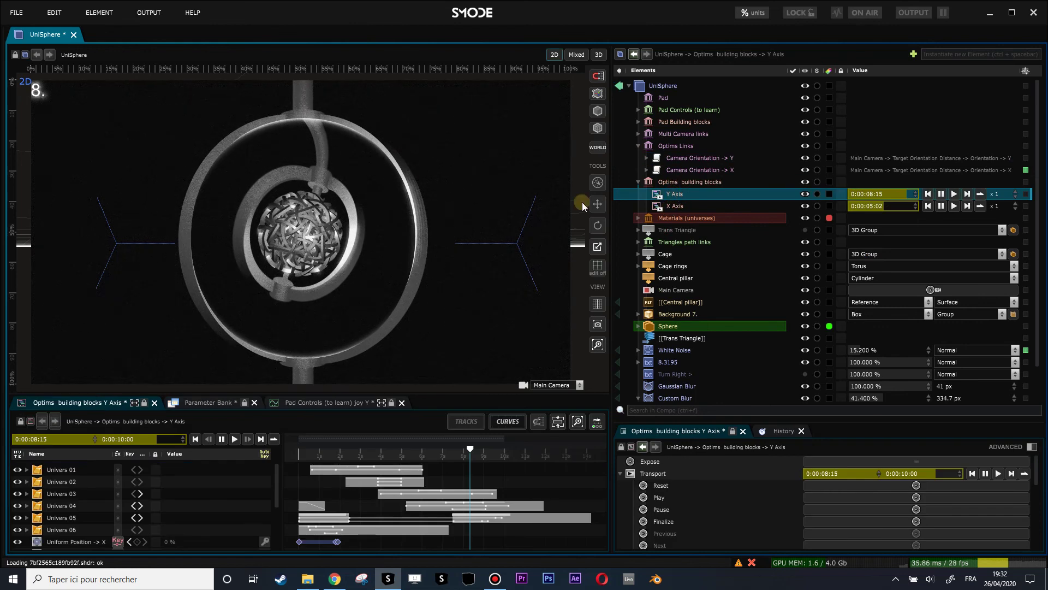
left_click(671, 205)
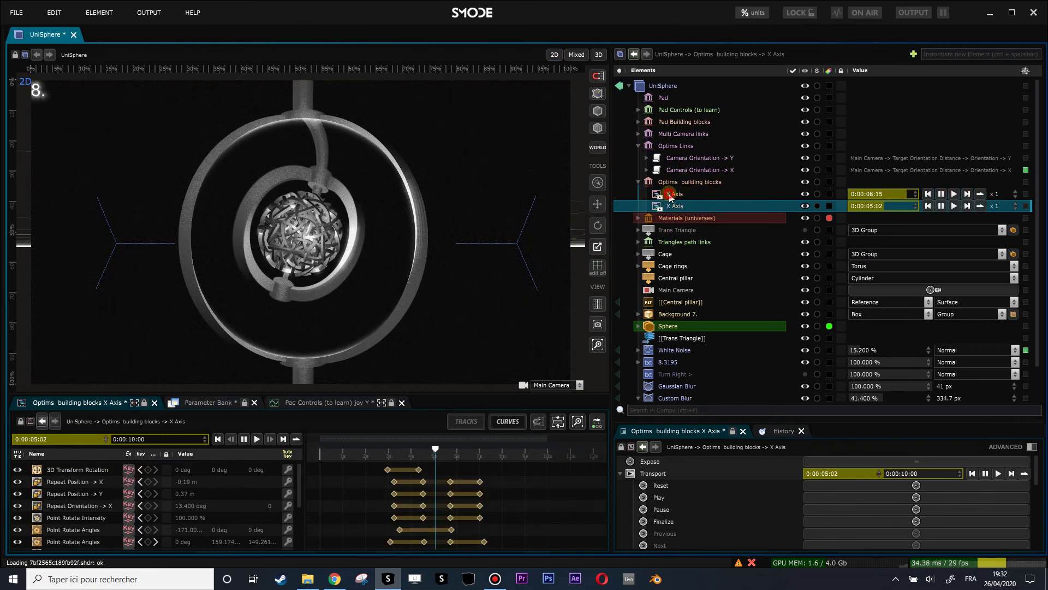
left_click(669, 194)
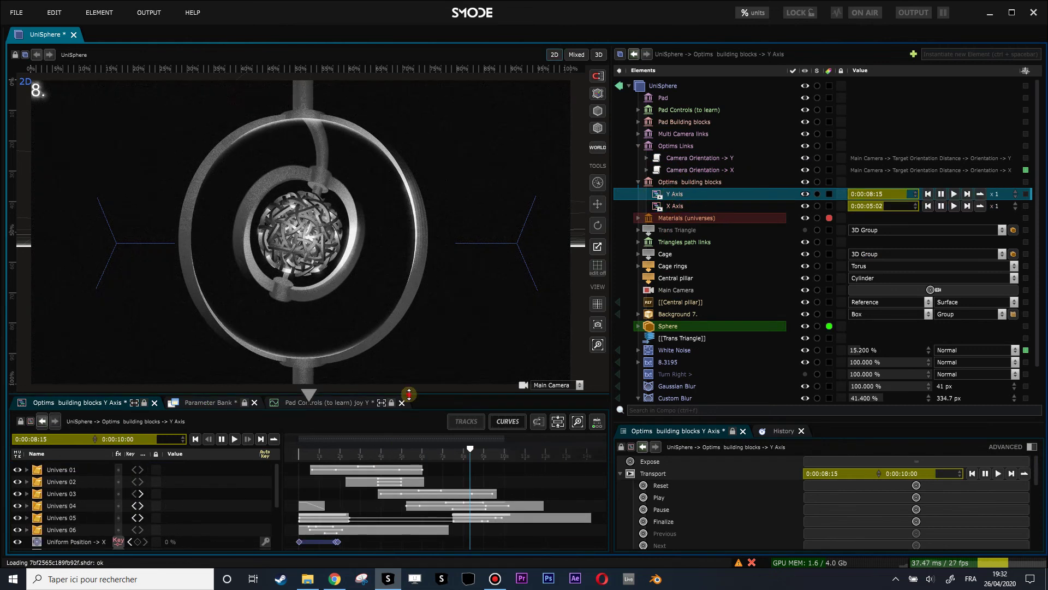
left_click_drag(309, 394, 310, 349)
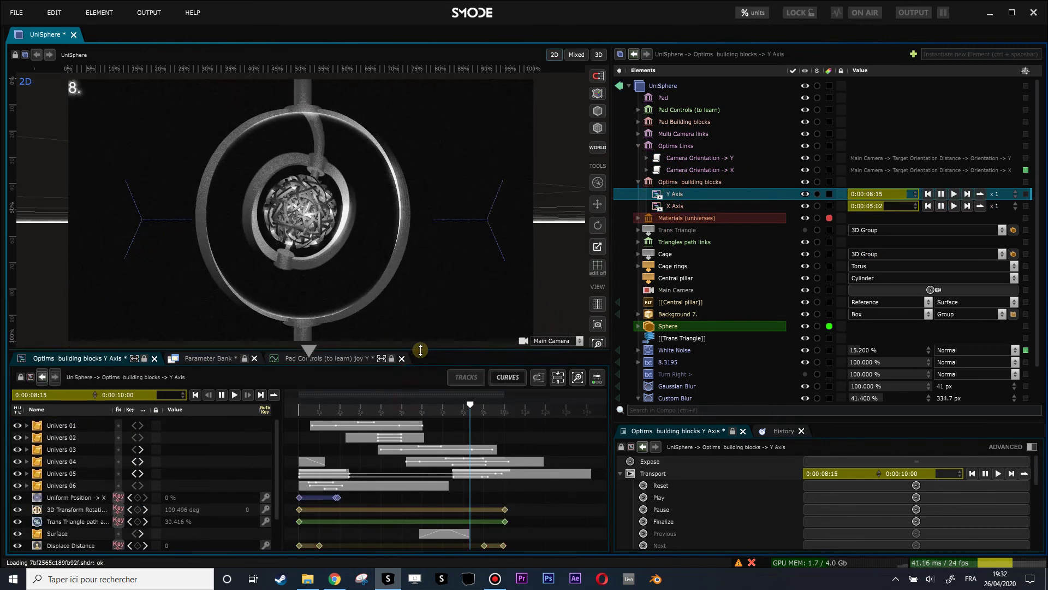
left_click(679, 205)
left_click(676, 194)
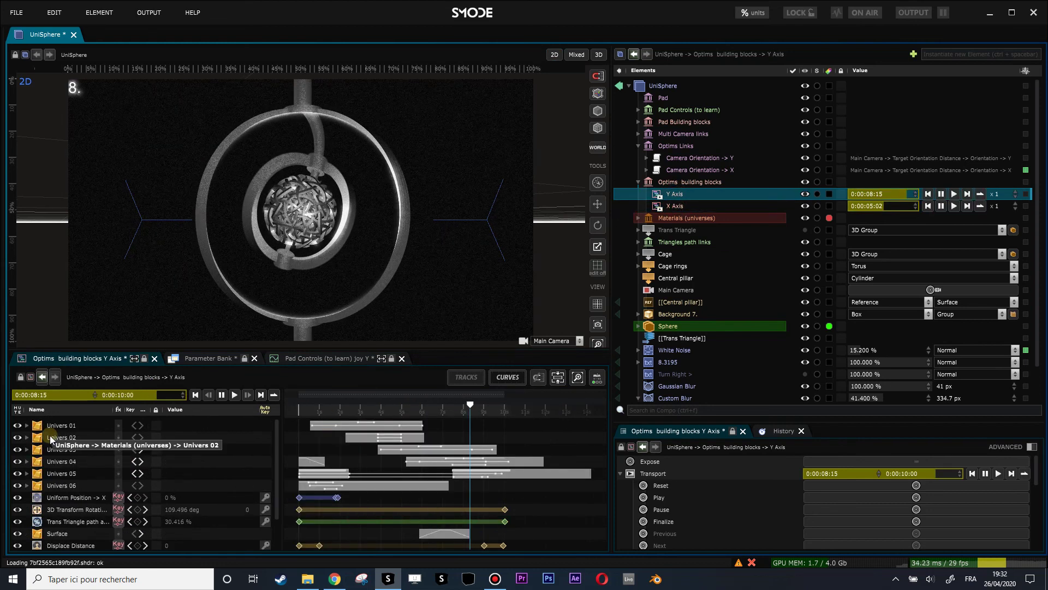
- Locate the elements behind the Univers 05 and Uniform Position -> X tracks, and turn the camera around the sphere
left_click(56, 473)
left_click(55, 496)
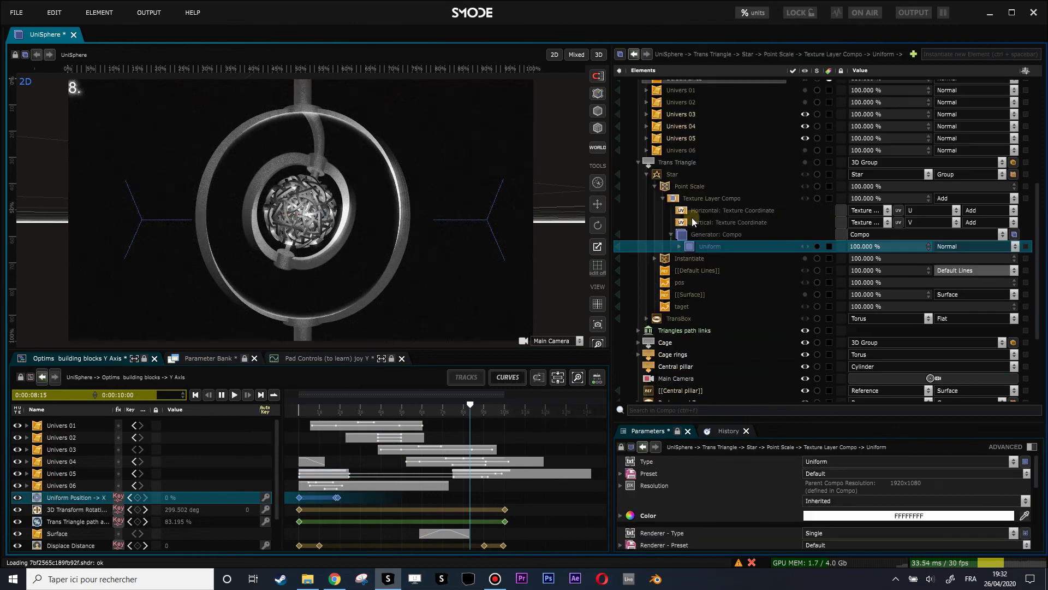
scroll(689, 174, "up", 3)
scroll(680, 142, "up", 1)
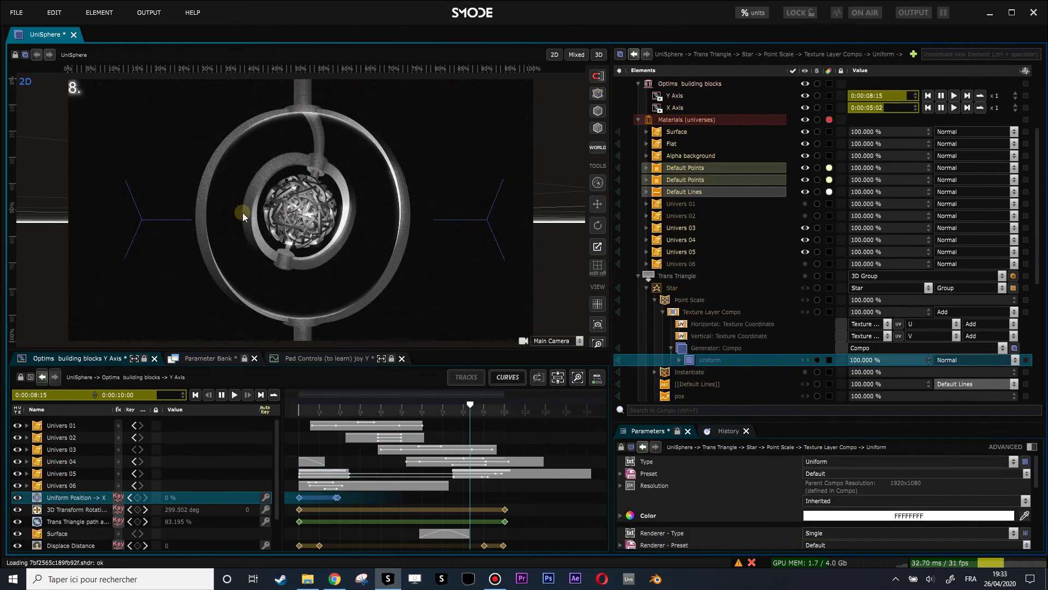
left_click_drag(348, 172, 606, 189)
left_click_drag(266, 167, 333, 188)
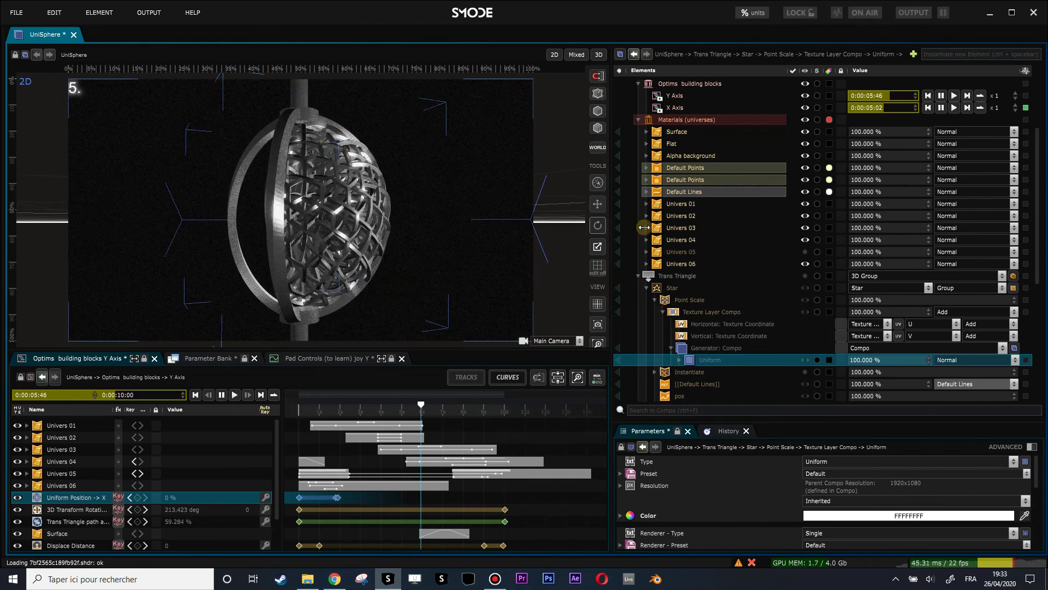
- Inspect Univers 02 and Univers 03 among the materials, expanding Univers 03 down to its Diffuse map compo
left_click(693, 218)
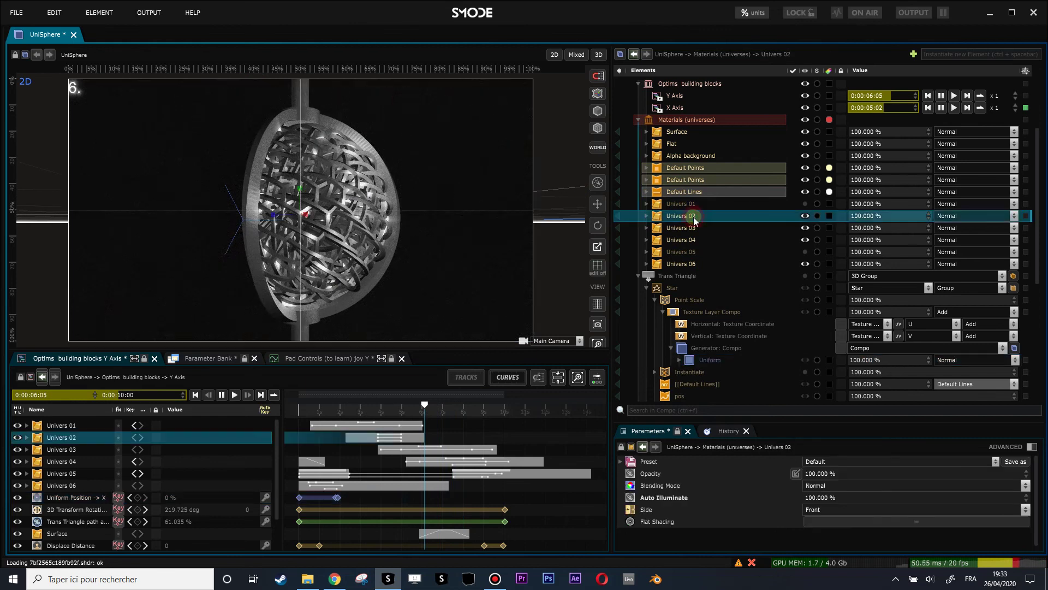
left_click(690, 228)
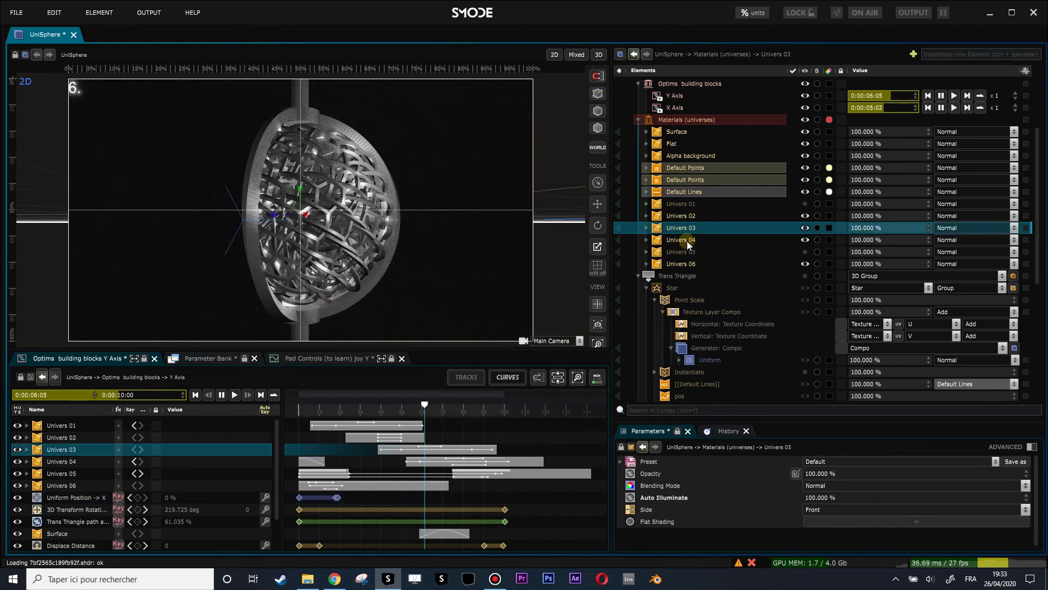
left_click(646, 227)
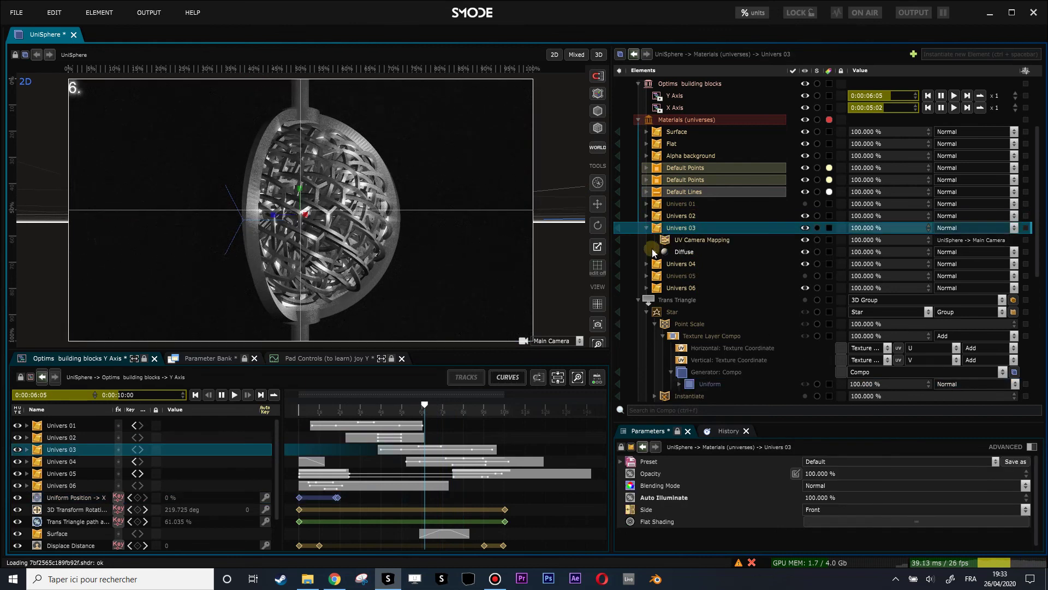
left_click(654, 252)
left_click(663, 265)
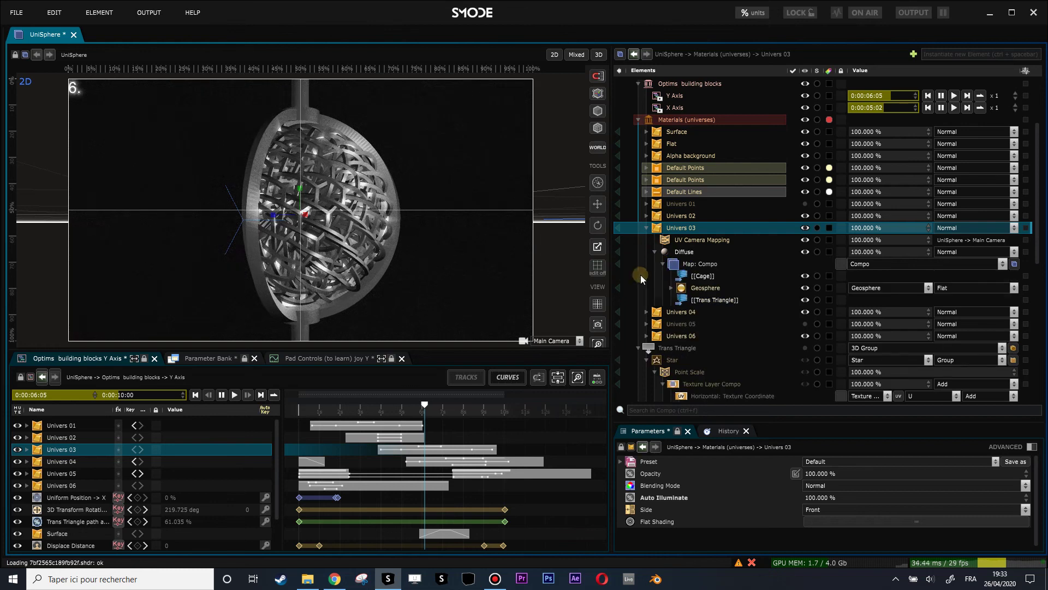
- View the Diffuse map compo of Univers 03 on its own in 2D and 3D, and return to the full UniSphere view
left_click(618, 264)
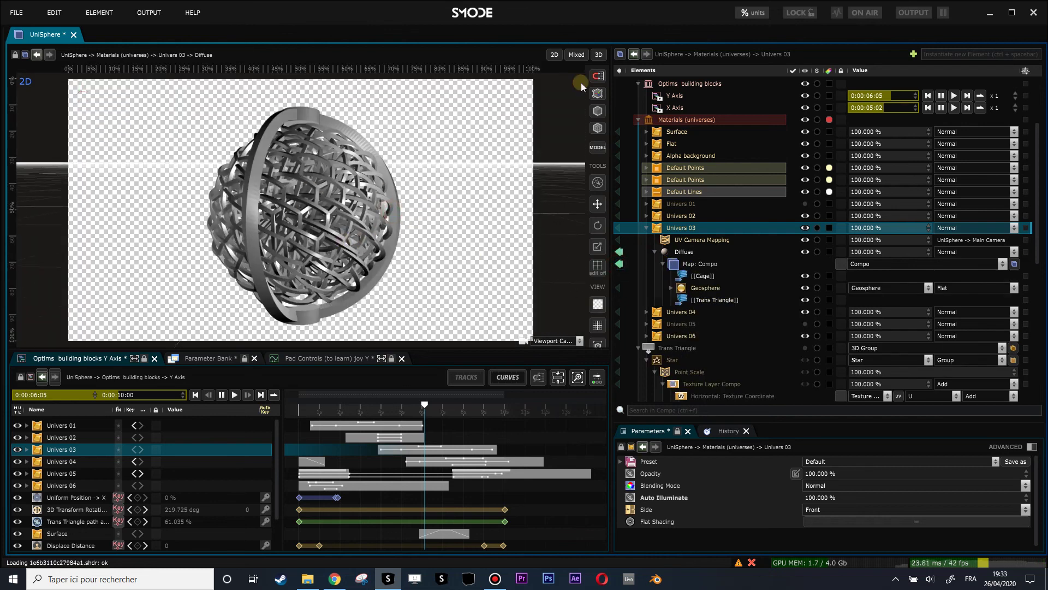
left_click(597, 54)
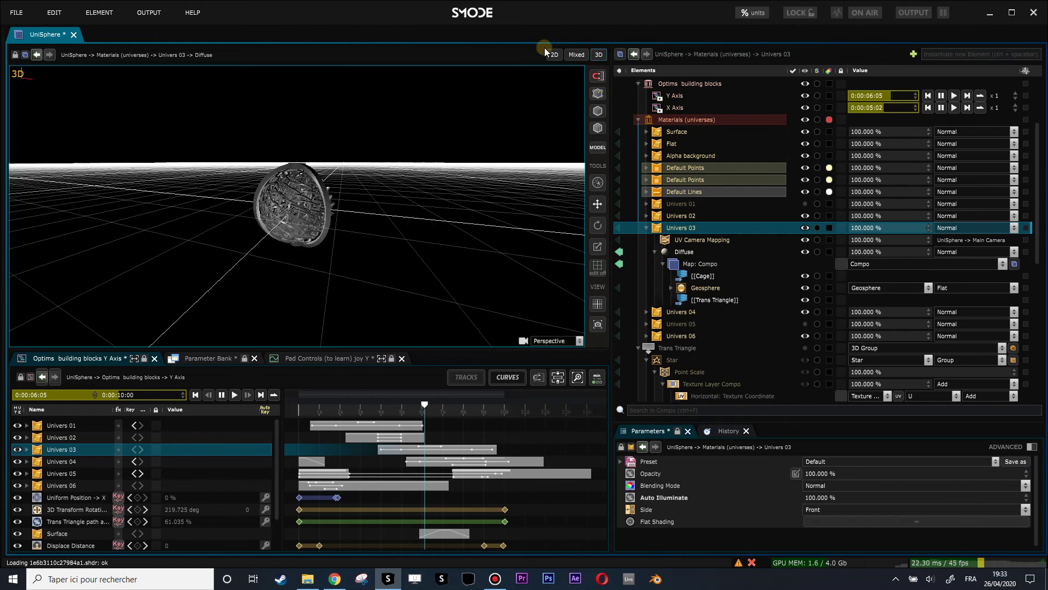
left_click(553, 54)
left_click(618, 251)
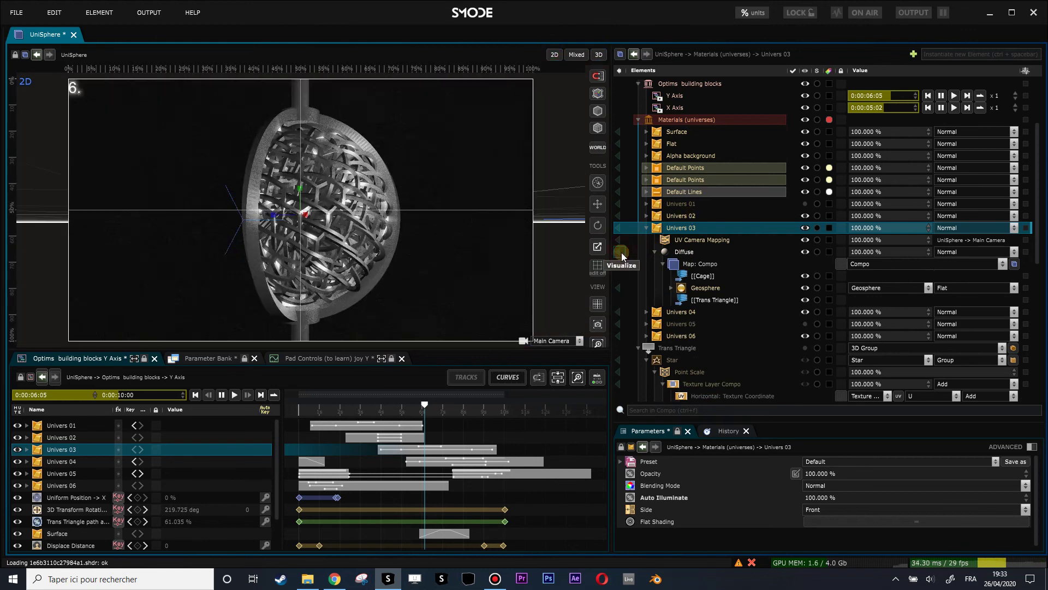
left_click(646, 228)
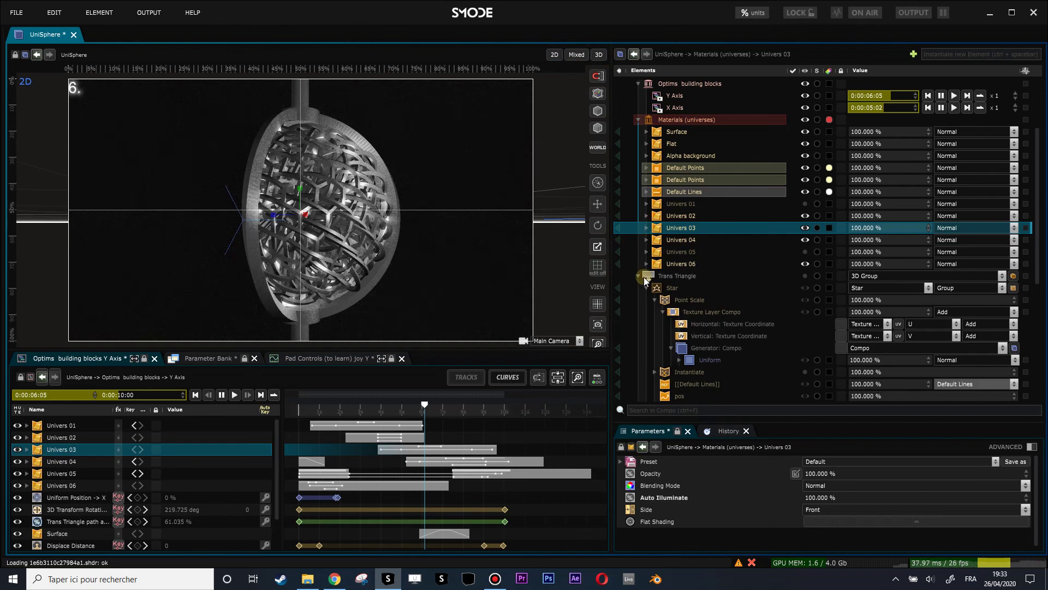
- Collapse the Optims building blocks, Materials (universes) and Trans Triangle groups, and toggle the Cage group's visibility off and on
scroll(641, 273, "down", 2)
scroll(640, 273, "up", 4)
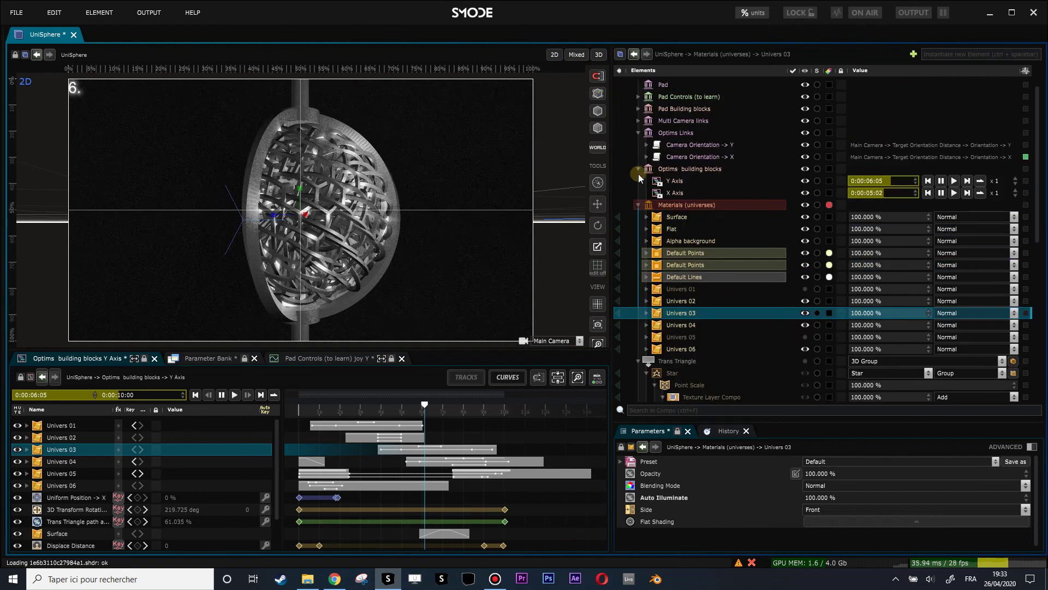
left_click(639, 181)
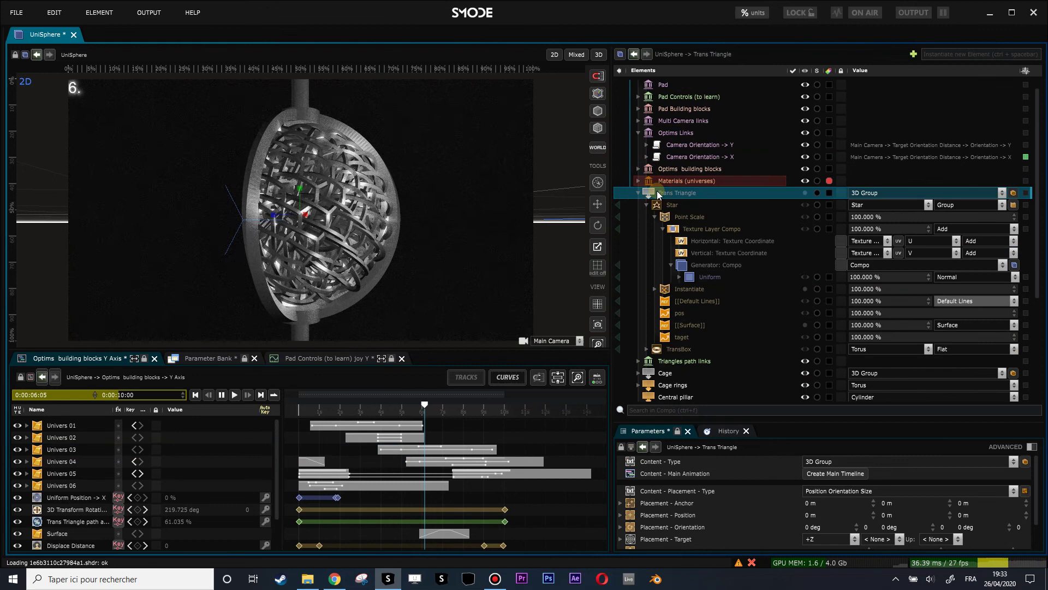
left_click(641, 193)
left_click(640, 194)
left_click(657, 216)
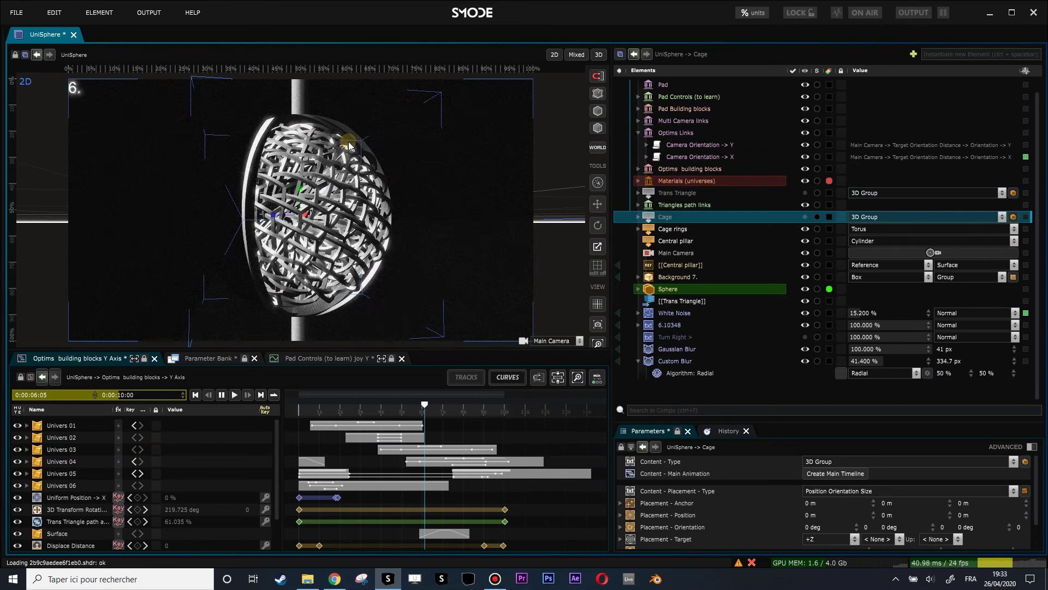
key("h")
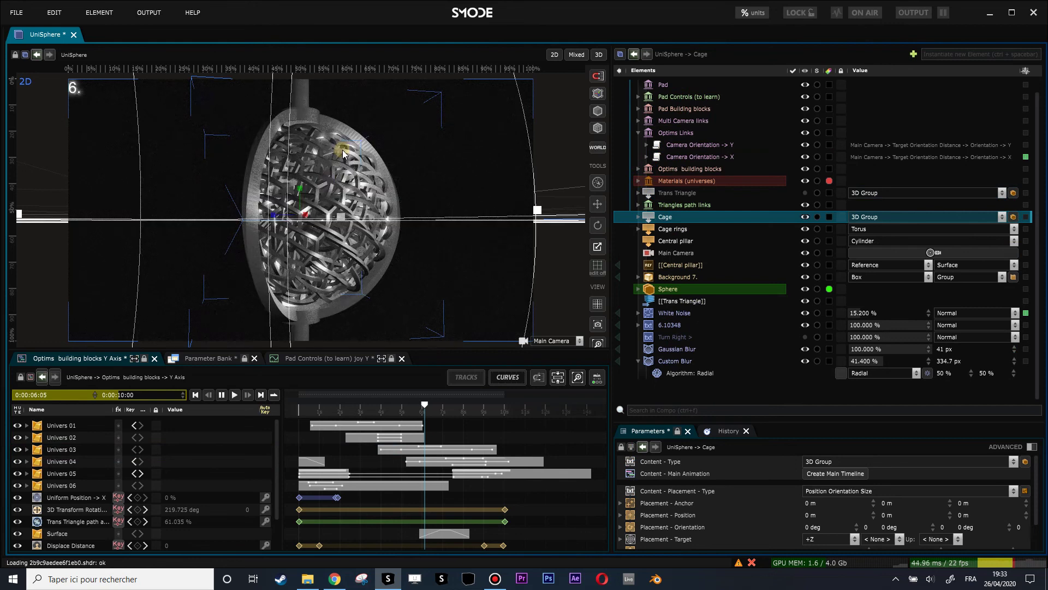
- Expand the Cage group to inspect its lights and referenced geometry, turn the camera around the sphere, and collapse the group
left_click(638, 216)
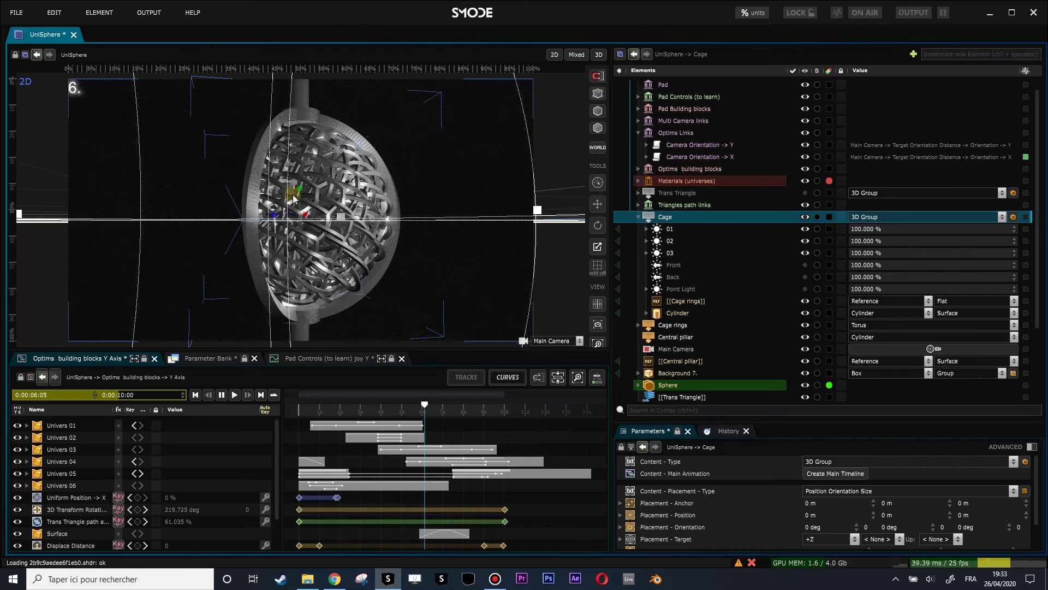
middle_click_drag(328, 181, 466, 219)
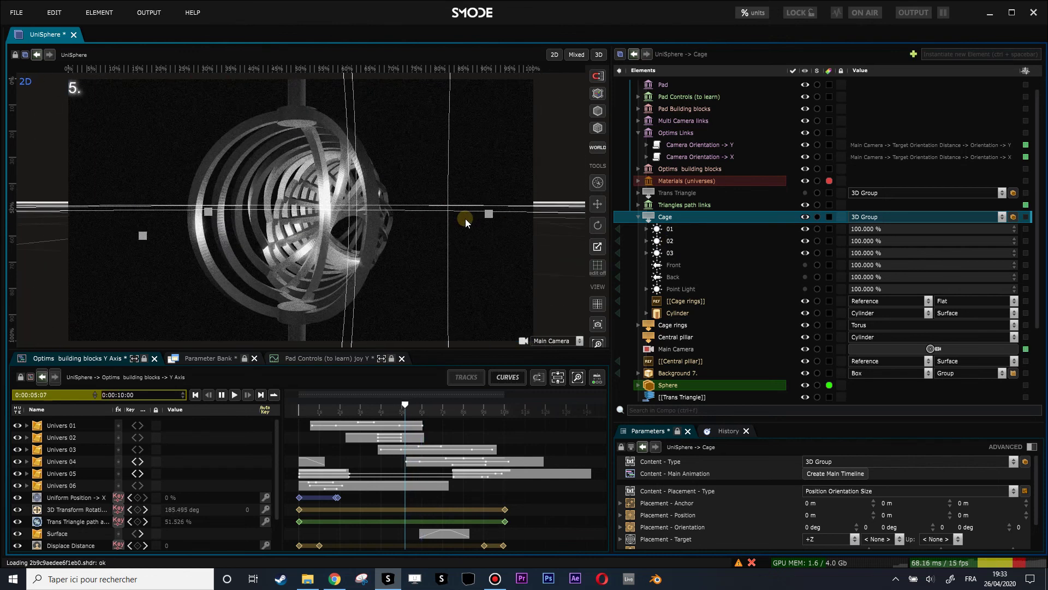
left_click(637, 217)
- Toggle the Cage rings' visibility off and on, inspect their reference inside the Cage group, and select Central pillar
left_click(669, 229)
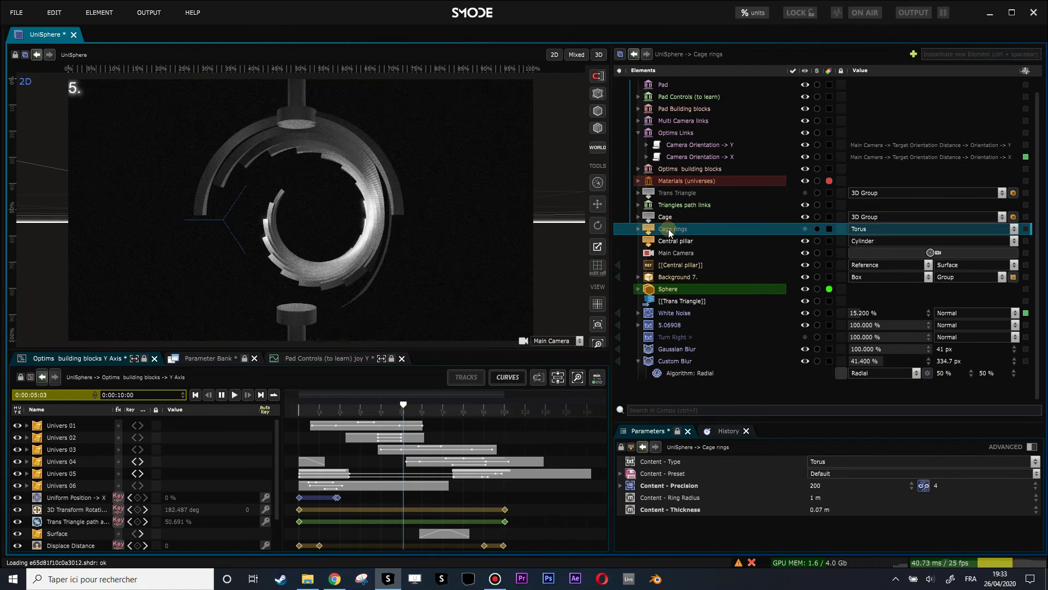
left_click(637, 217)
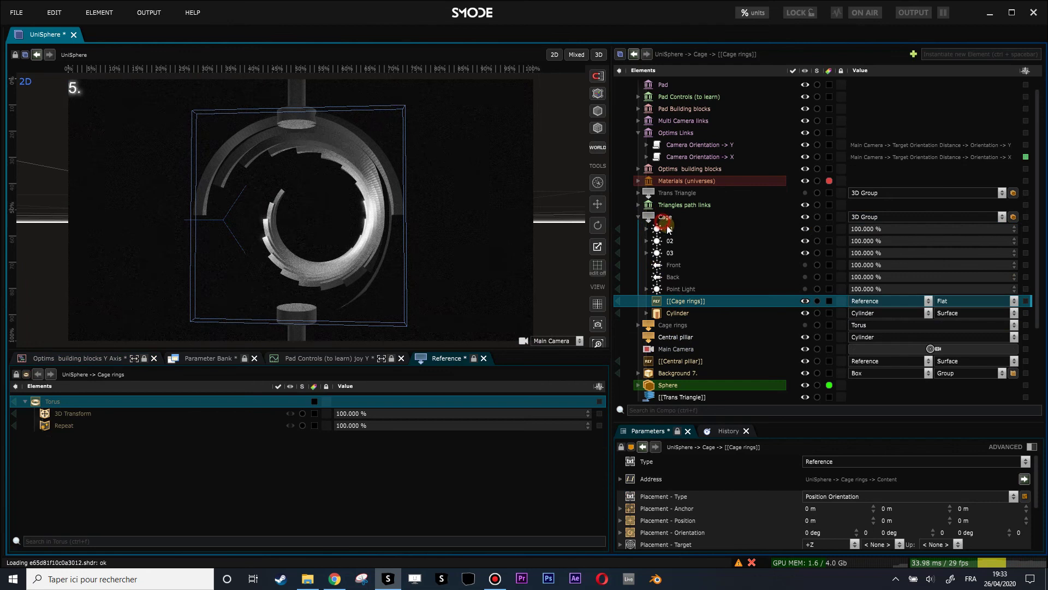
left_click(640, 219)
left_click(638, 218)
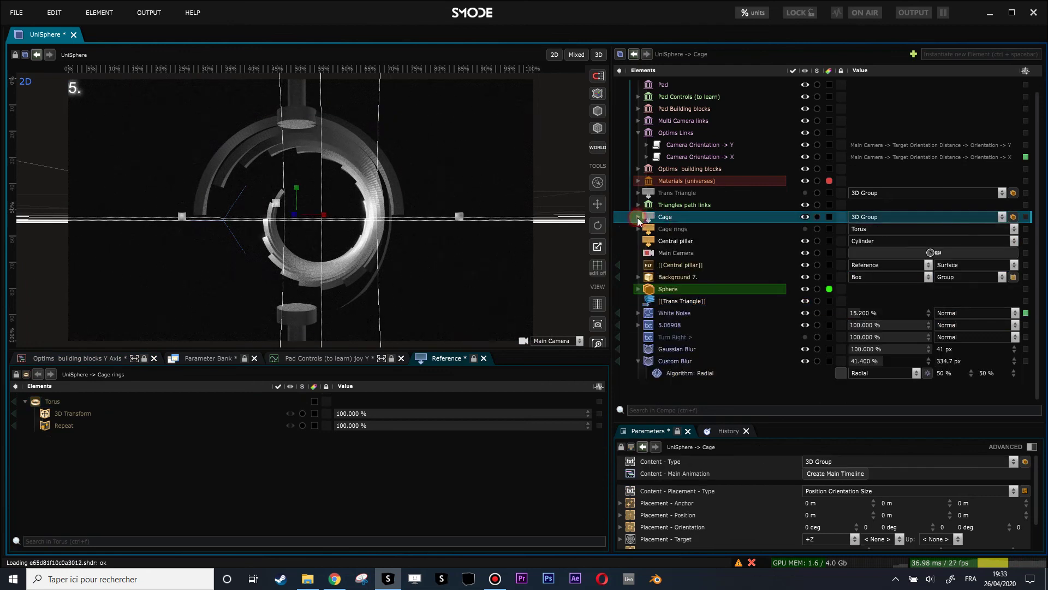
left_click(663, 232)
left_click(667, 240)
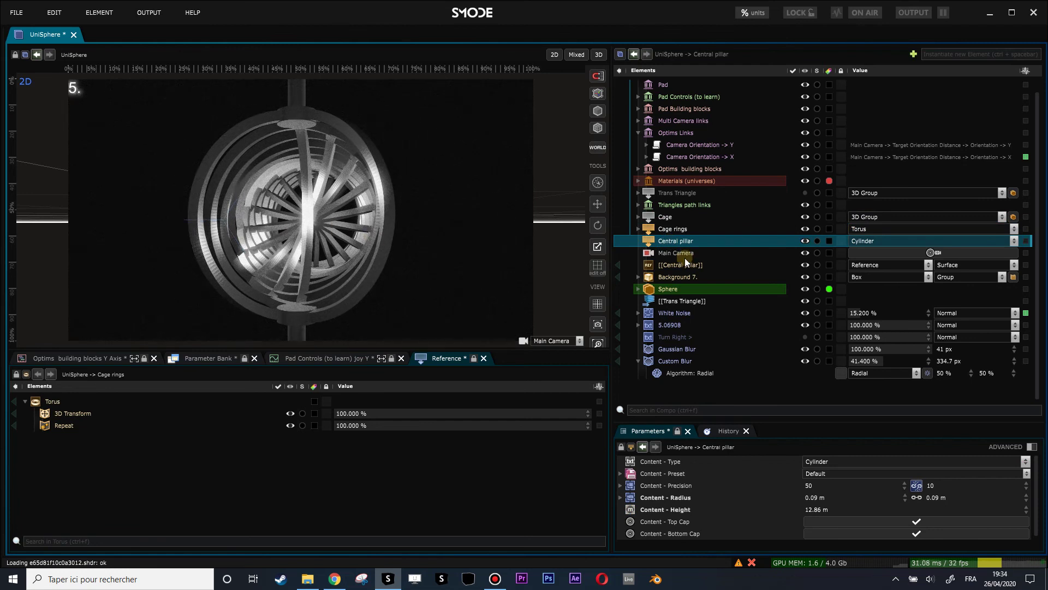
- Close the UniSphere compo without saving, open the Hyperbox 4 compo, and turn its camera to view the box from above
left_click(73, 34)
left_click(518, 309)
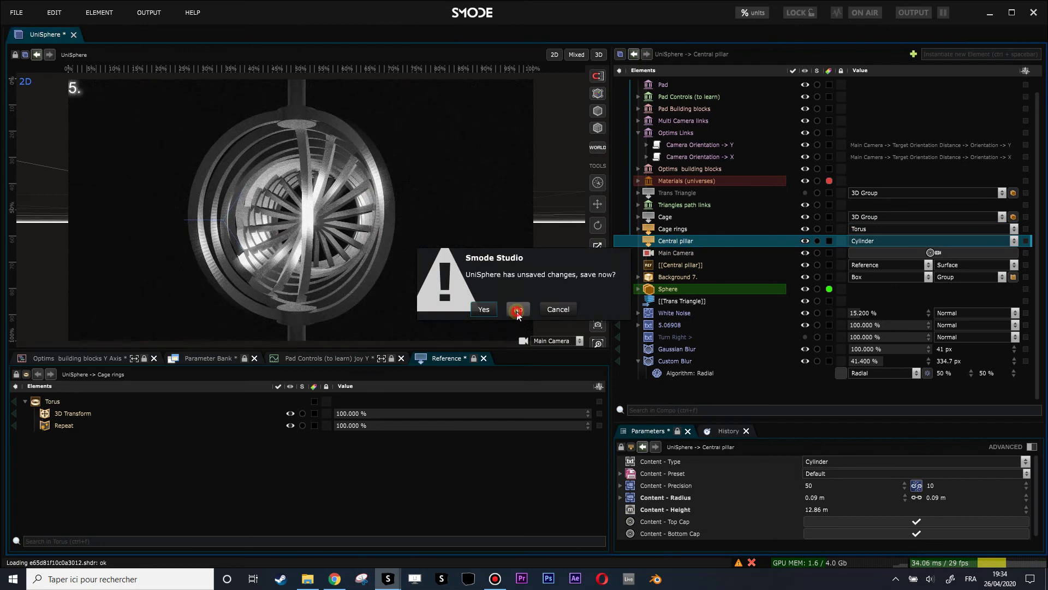
left_click(90, 300)
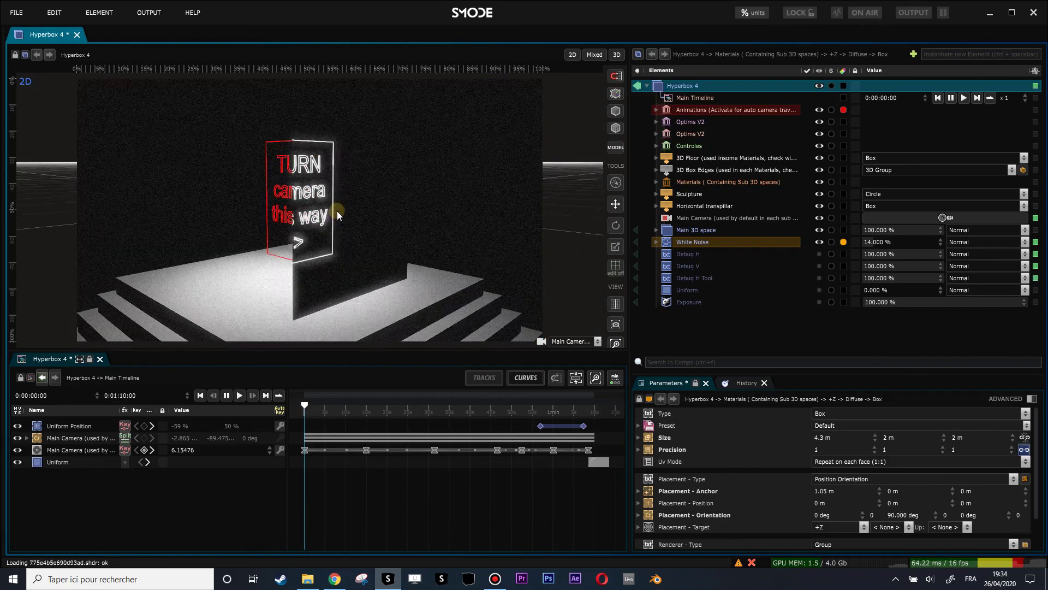
middle_click_drag(337, 215, 407, 192)
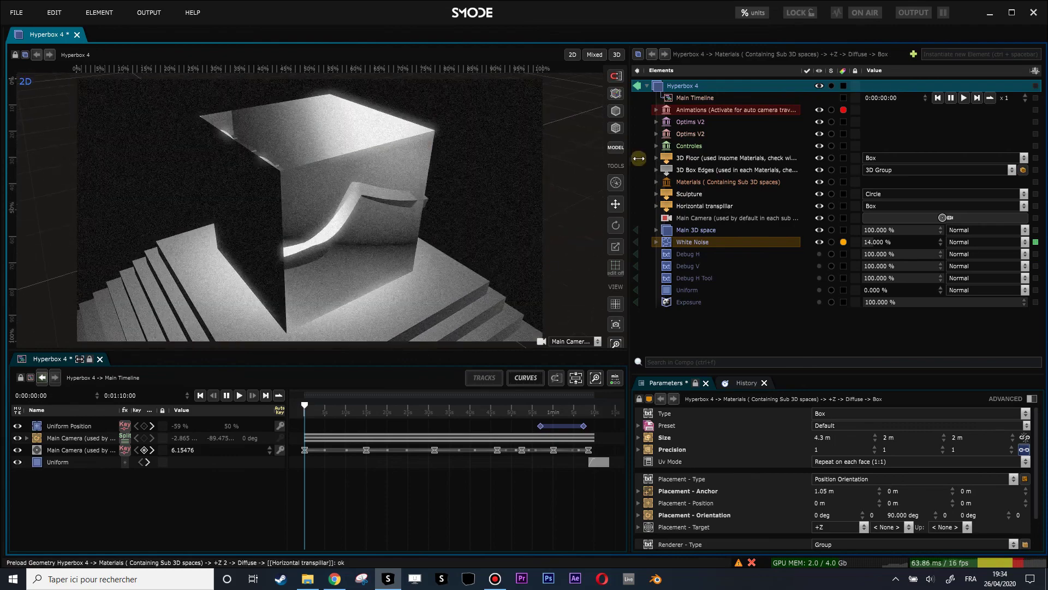
- Make the Horizontal and Vertical elements of the 3D Box Edges group visible and turn the camera around the box
left_click(657, 170)
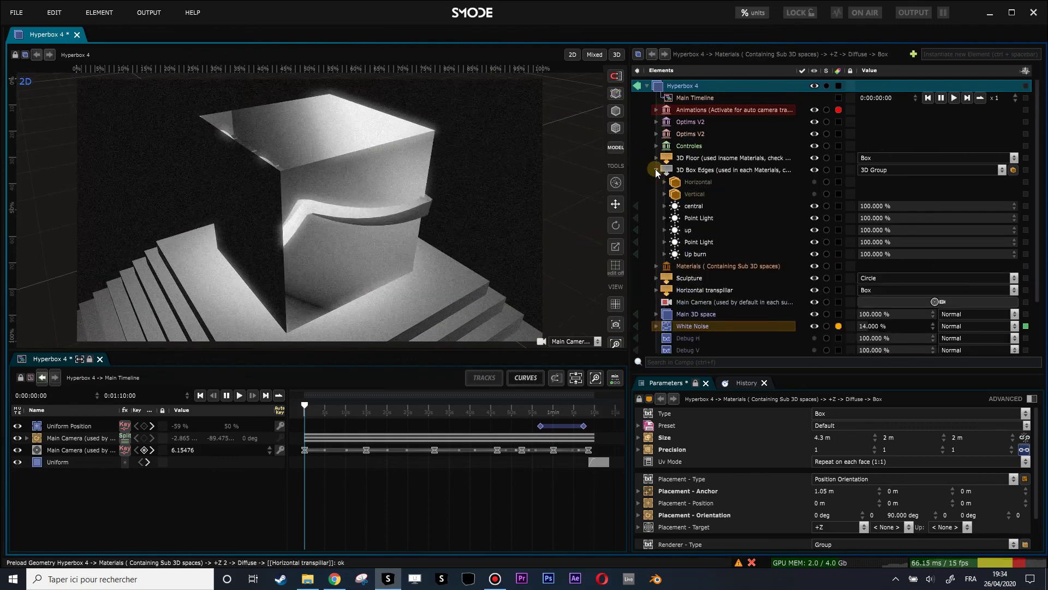
left_click(651, 159)
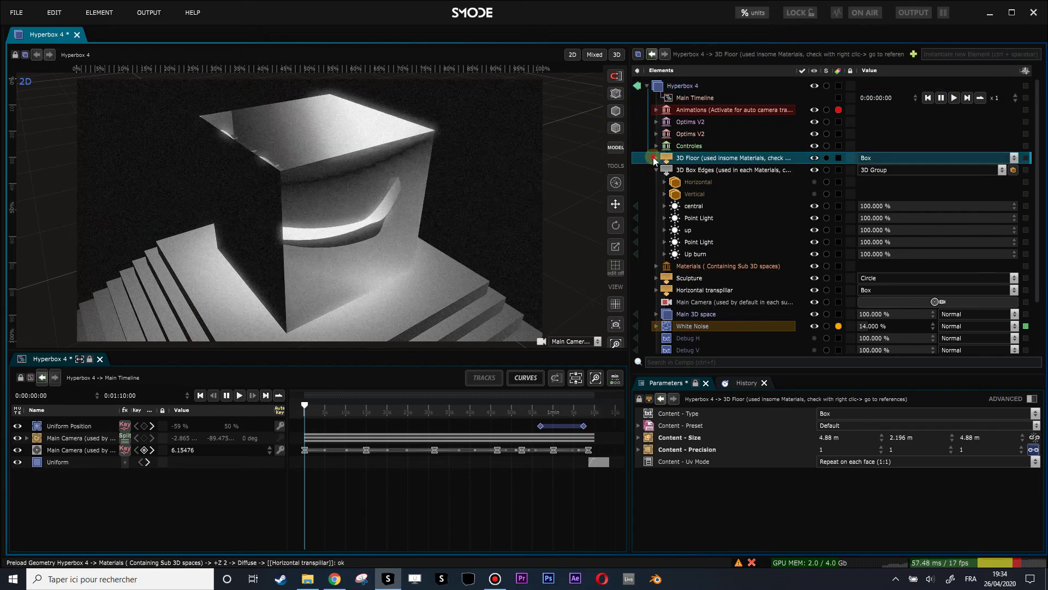
left_click(676, 173)
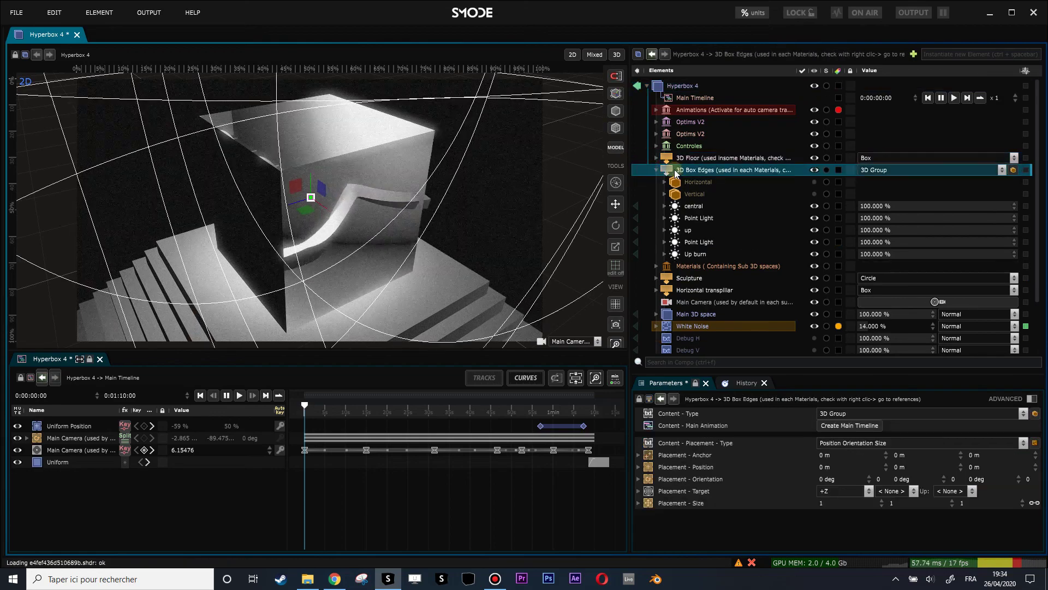
left_click(697, 186)
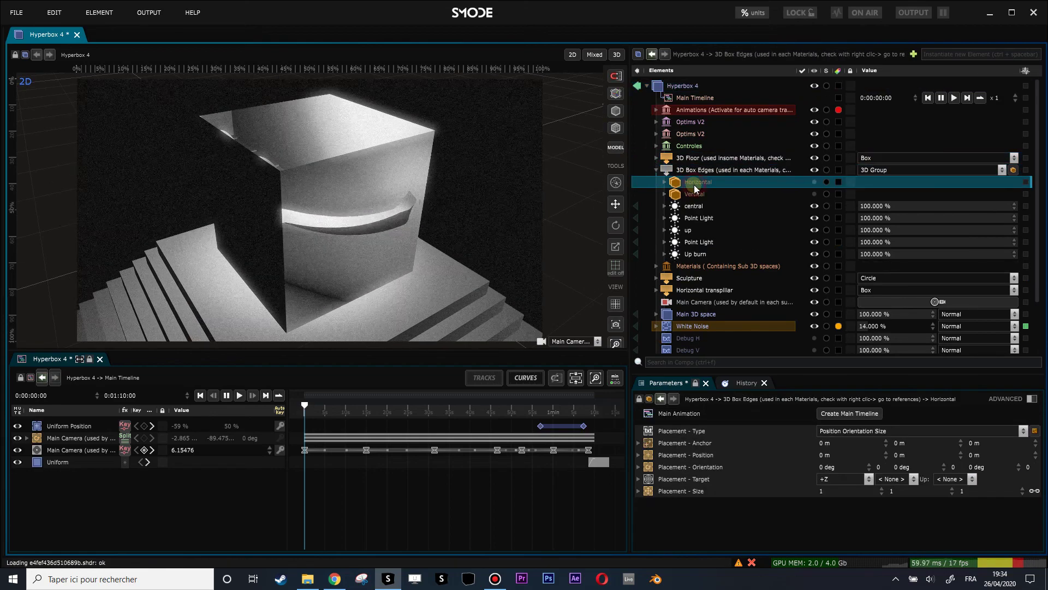
left_click(700, 196)
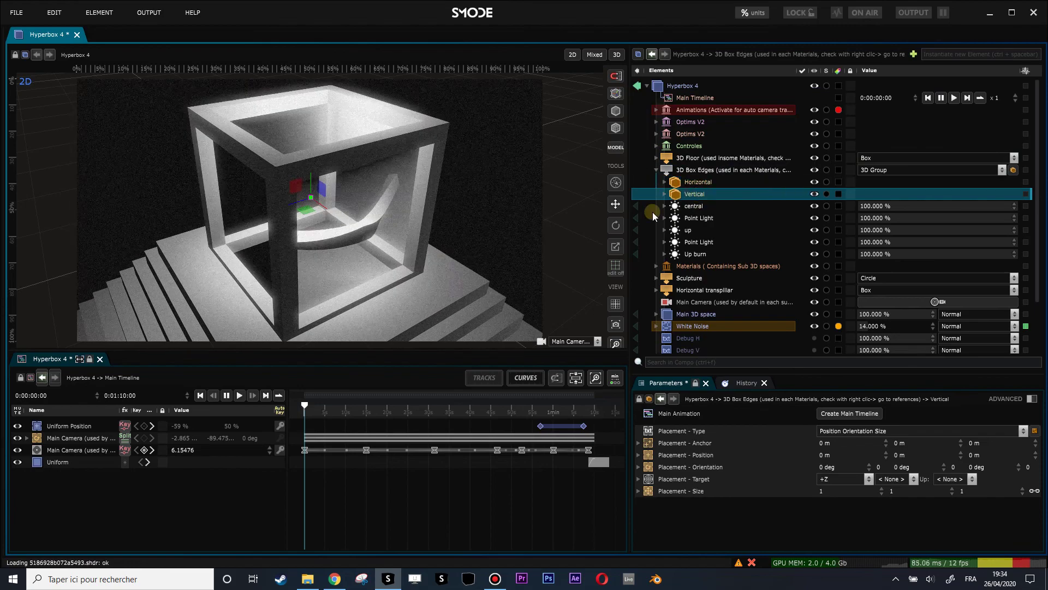
left_click_drag(458, 251, 519, 215, "alt")
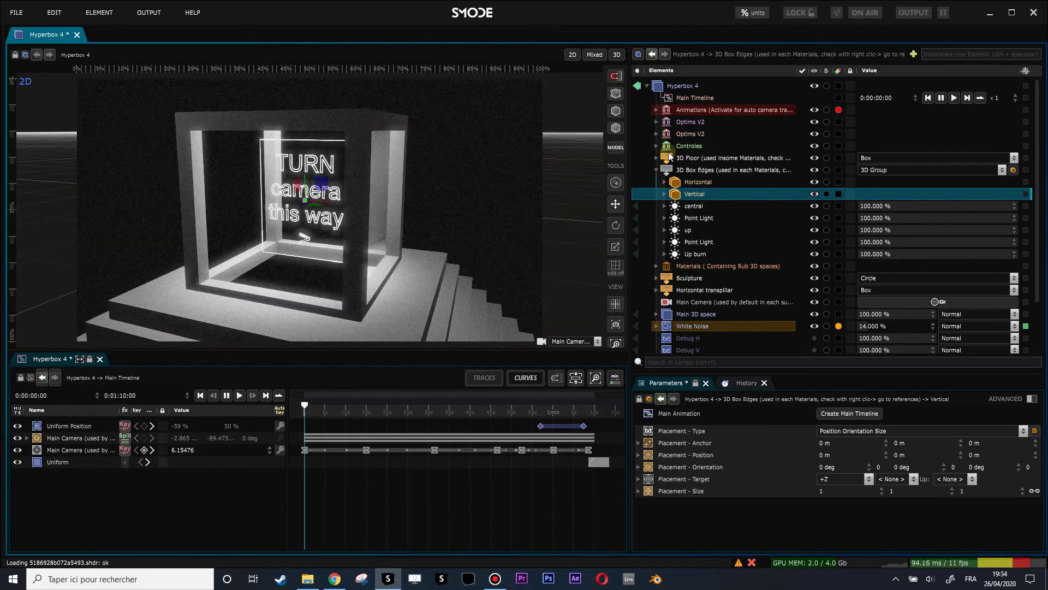
- Toggle the Box control of the Controles group to hide and show the box edges, and collapse the 3D Box Edges group
left_click(687, 149)
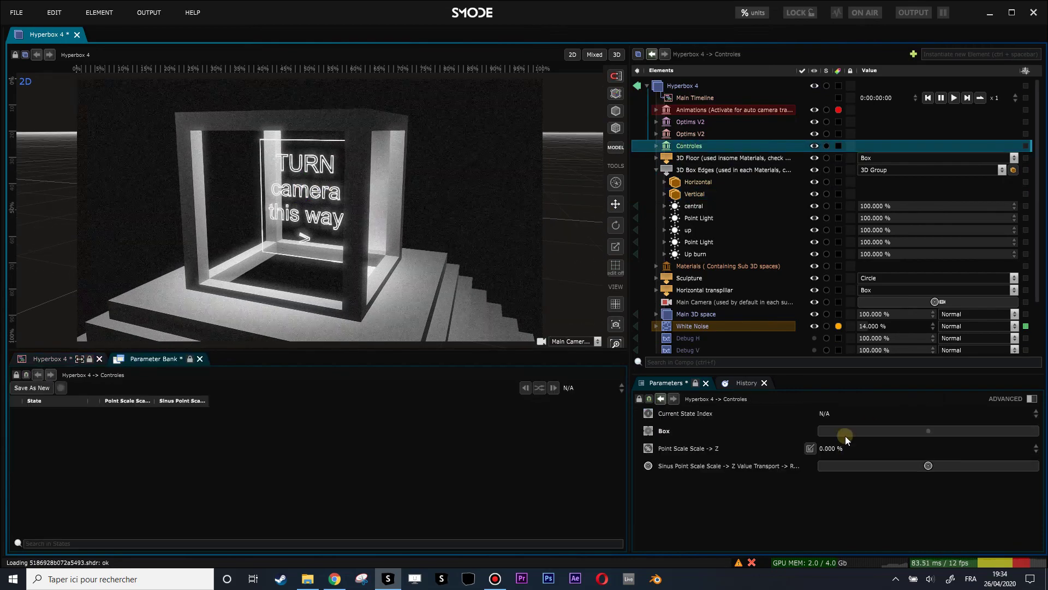
left_click(876, 433)
left_click(877, 433)
left_click(877, 433)
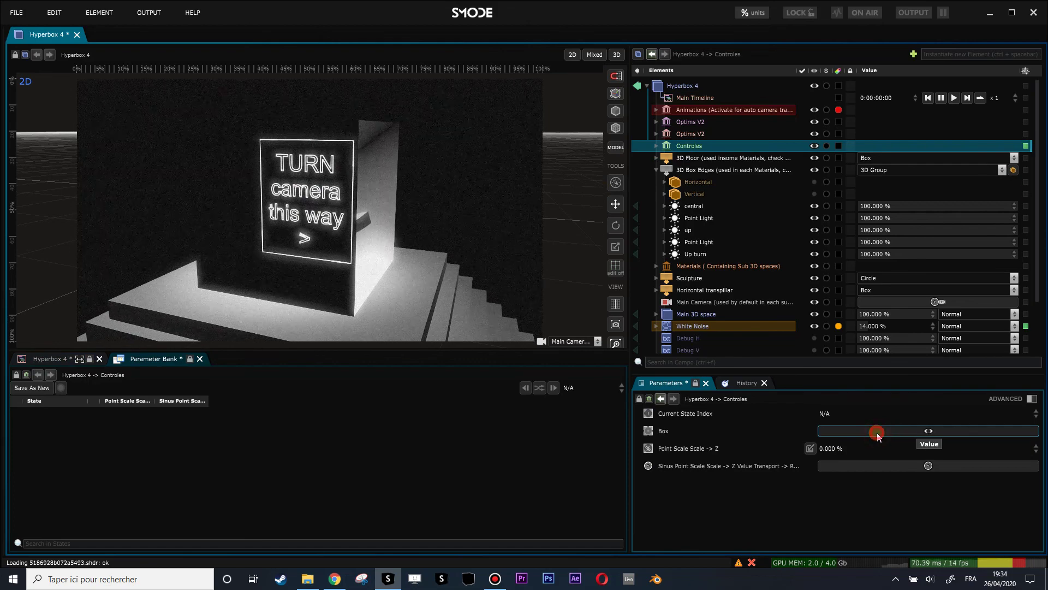
left_click(657, 170)
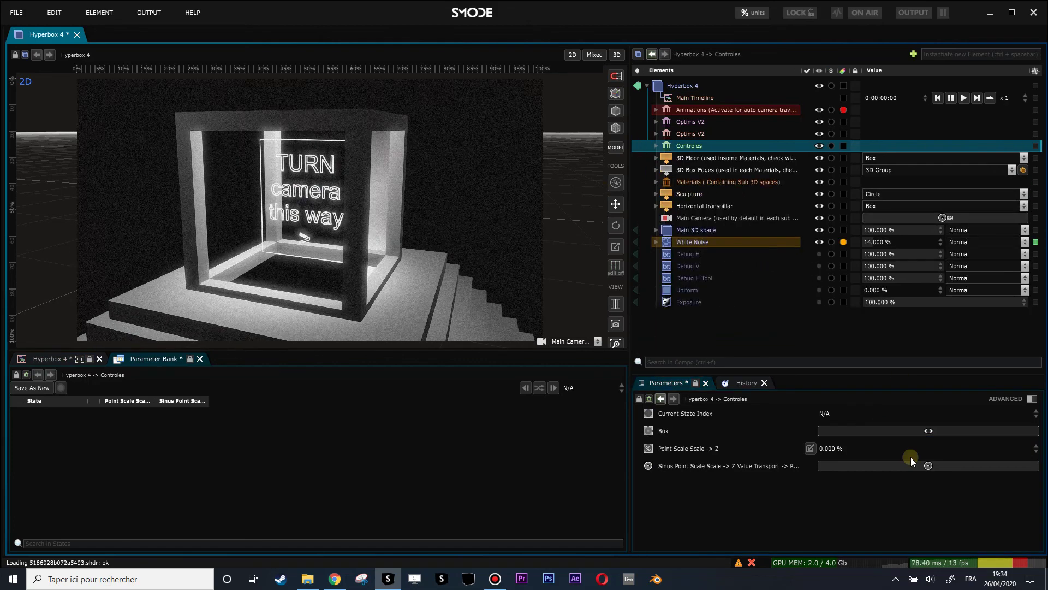
- Inspect the controls inside Controles, toggle Box off and on again, and turn the camera to look down on the box
left_click(656, 145)
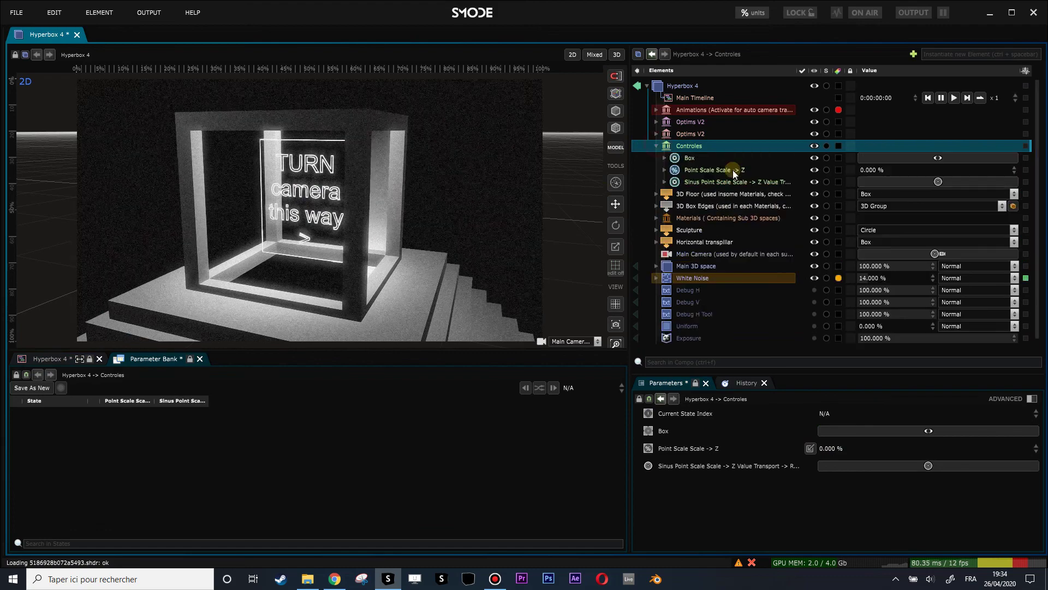
left_click(657, 147)
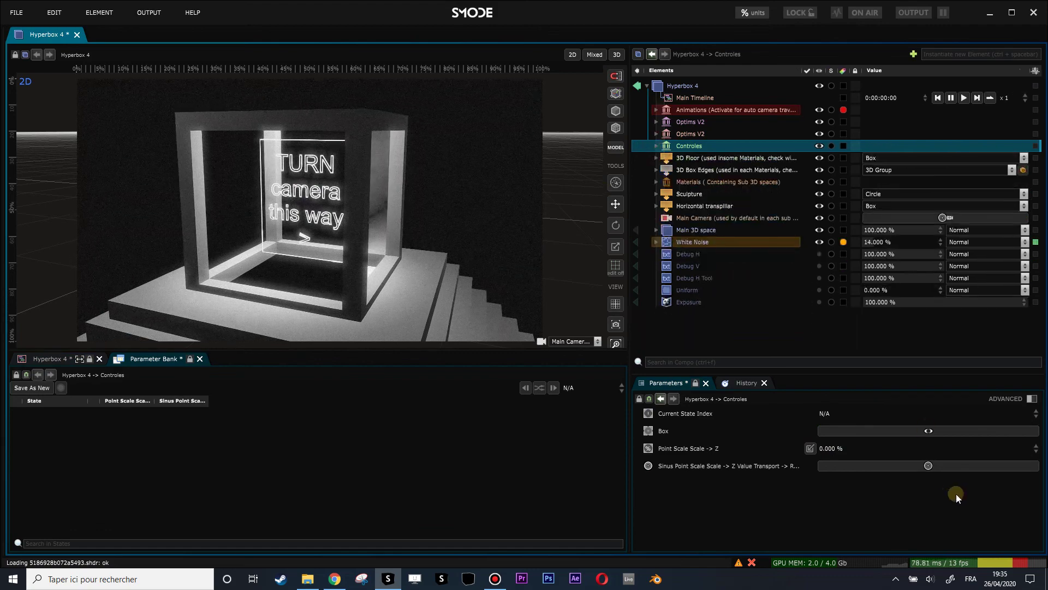
left_click(925, 430)
left_click(913, 430)
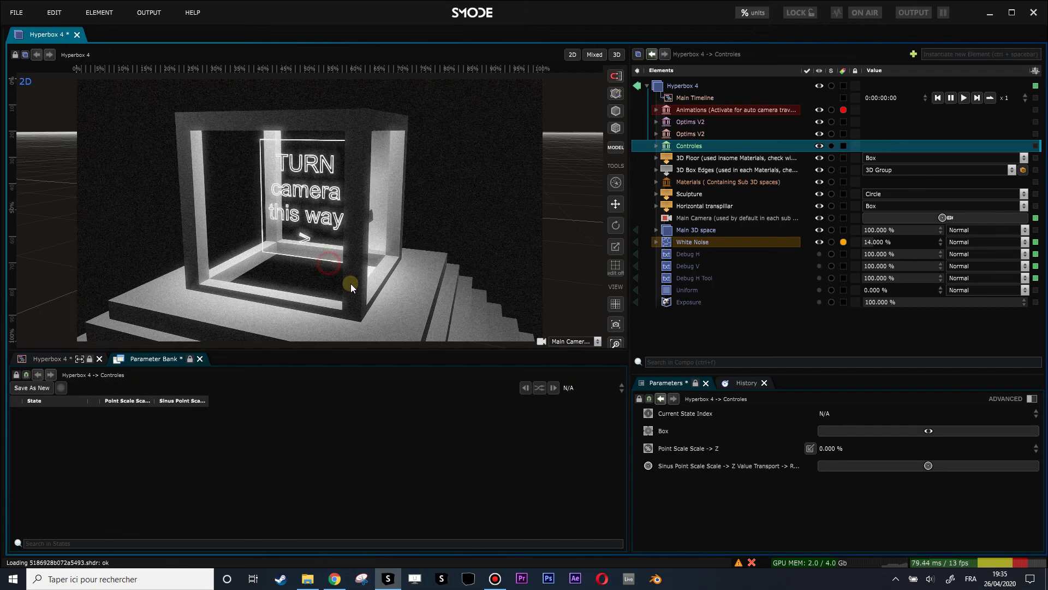
middle_click_drag(334, 299, 336, 289)
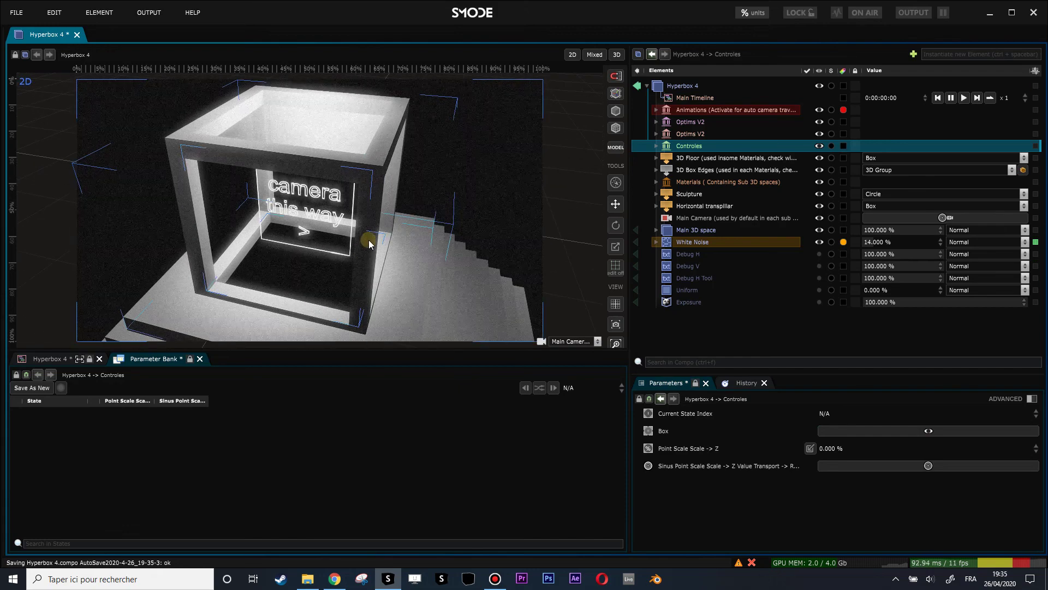